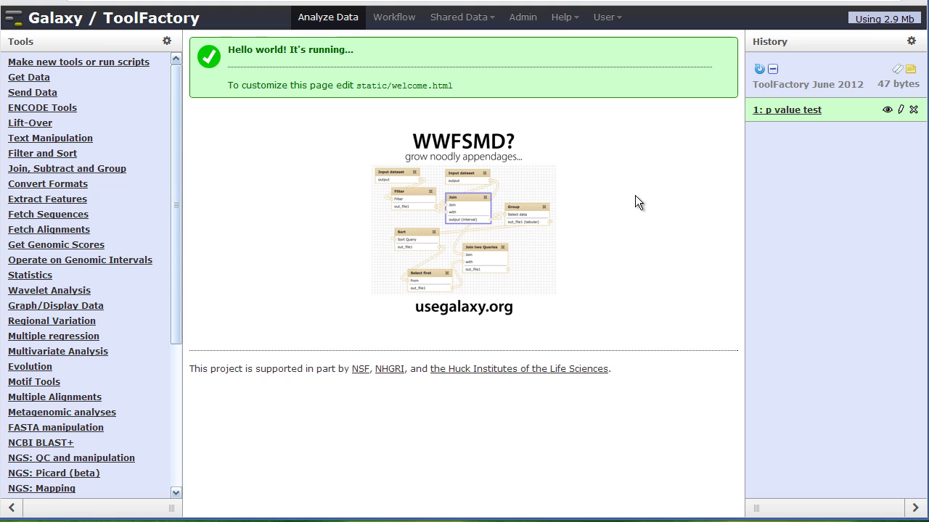
# Step: Expand the p value test dataset in the history to preview its contents
pyautogui.click(790, 113)
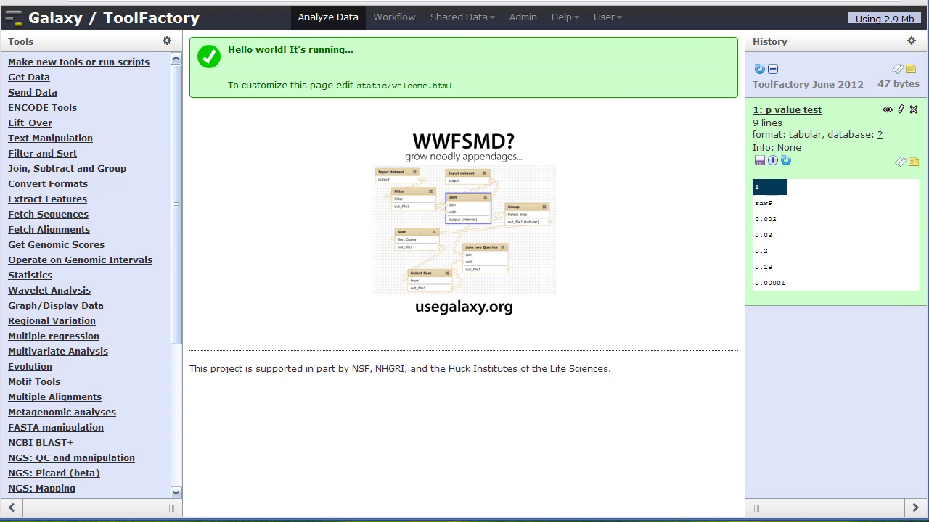
# Step: Switch to Notepad, copy the entire p.adjust R script, and return to Galaxy with the script file kept open
pyautogui.hotkey('alt', 'Tab')
pyautogui.click(282, 353)
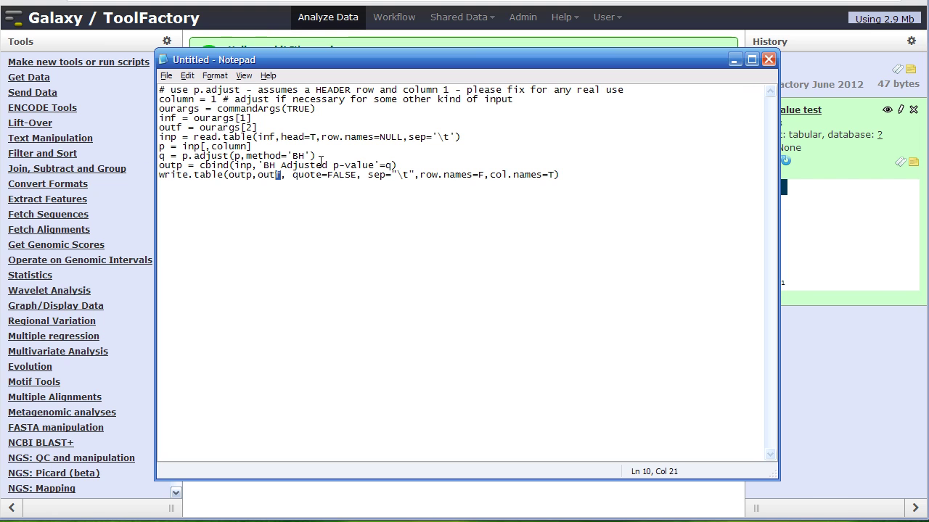
pyautogui.moveTo(578, 180); pyautogui.dragTo(154, 76)
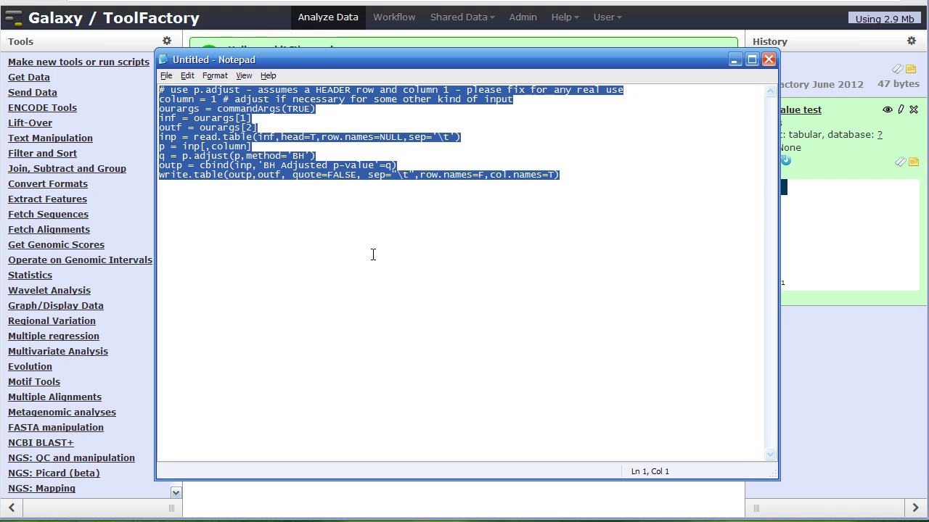
pyautogui.rightClick(479, 93)
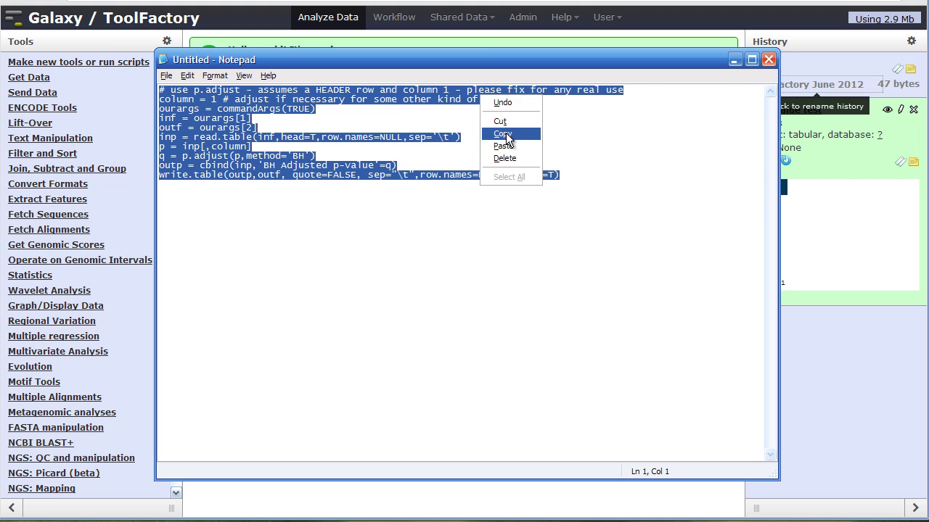
pyautogui.click(507, 133)
pyautogui.click(768, 59)
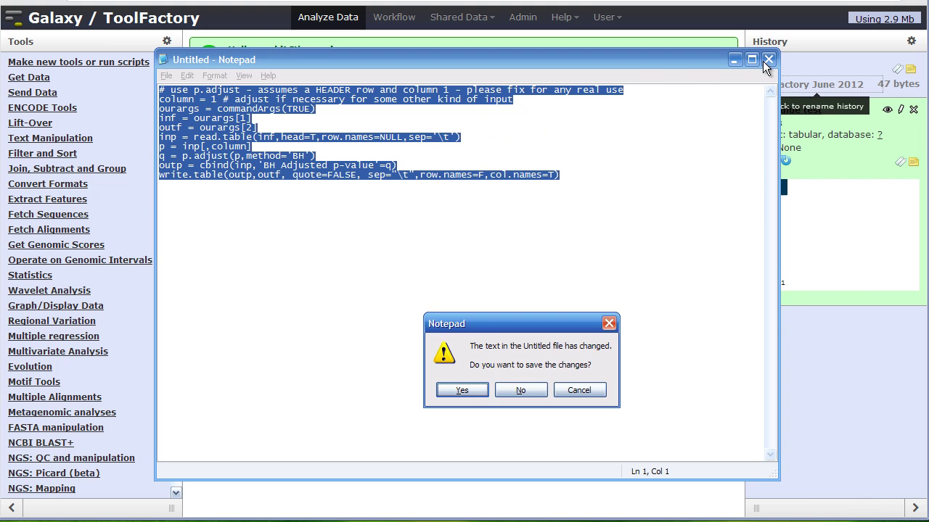
pyautogui.click(560, 388)
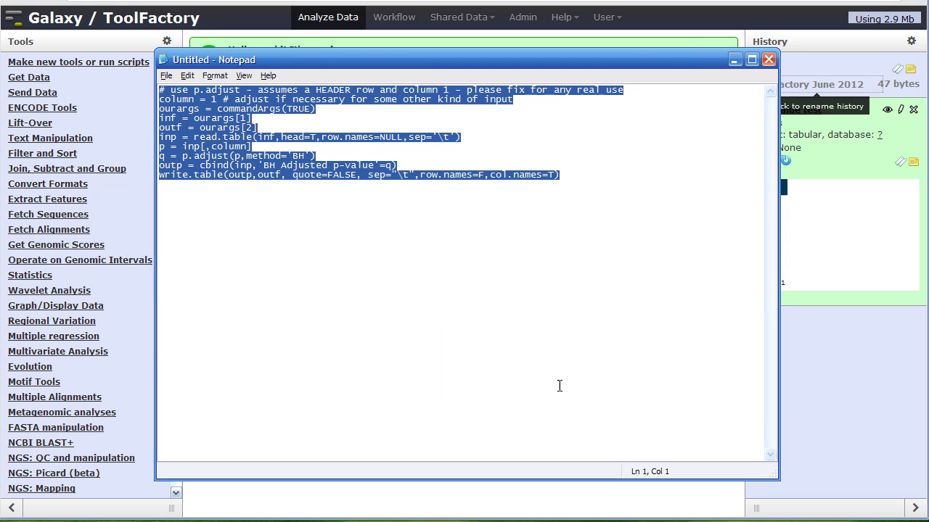
pyautogui.click(733, 61)
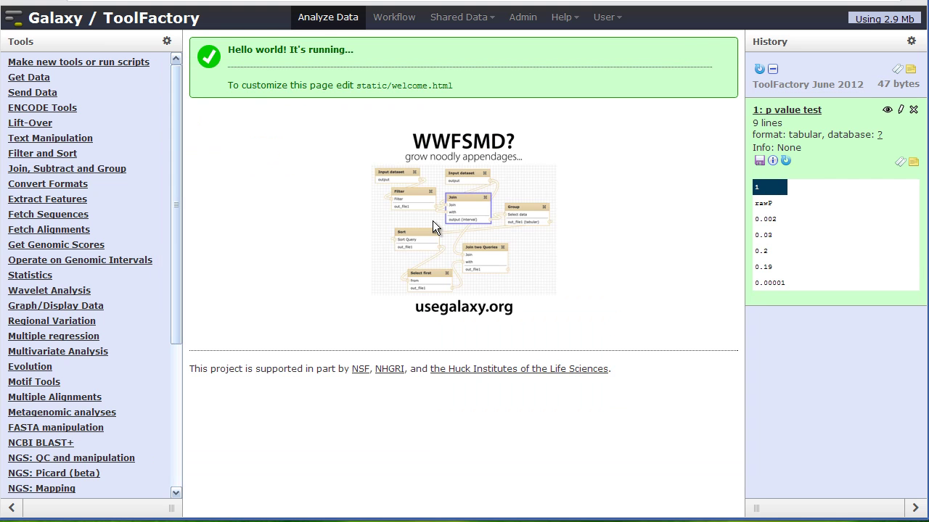
# Step: Open the Tool Factory form and select the p value test dataset as the input file
pyautogui.click(31, 63)
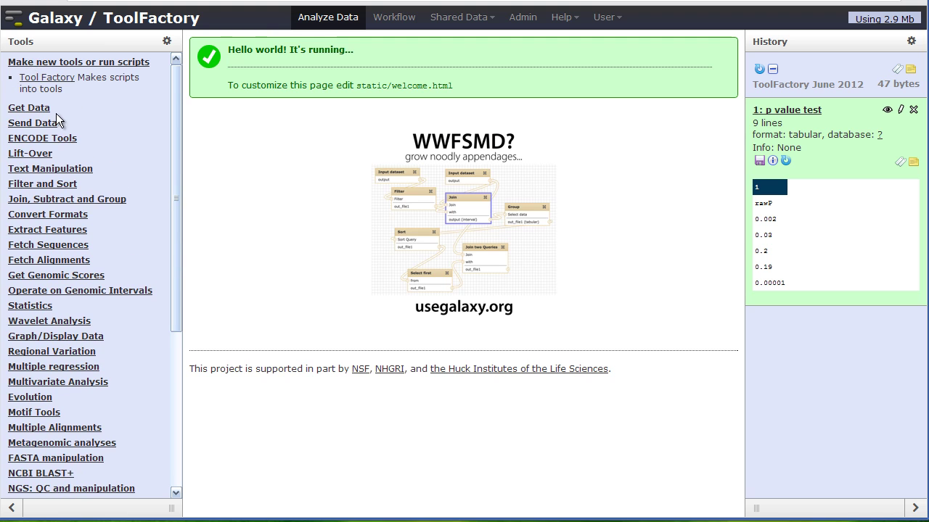
pyautogui.click(44, 77)
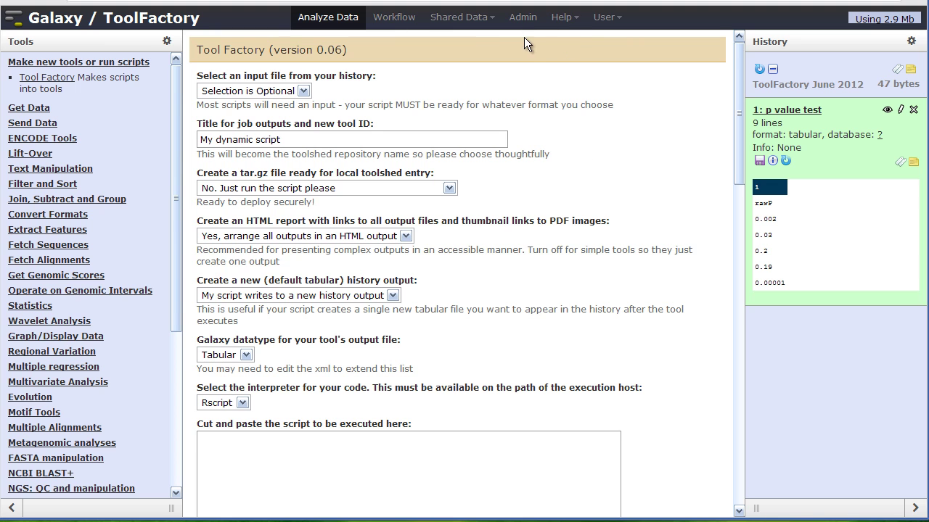
pyautogui.click(304, 91)
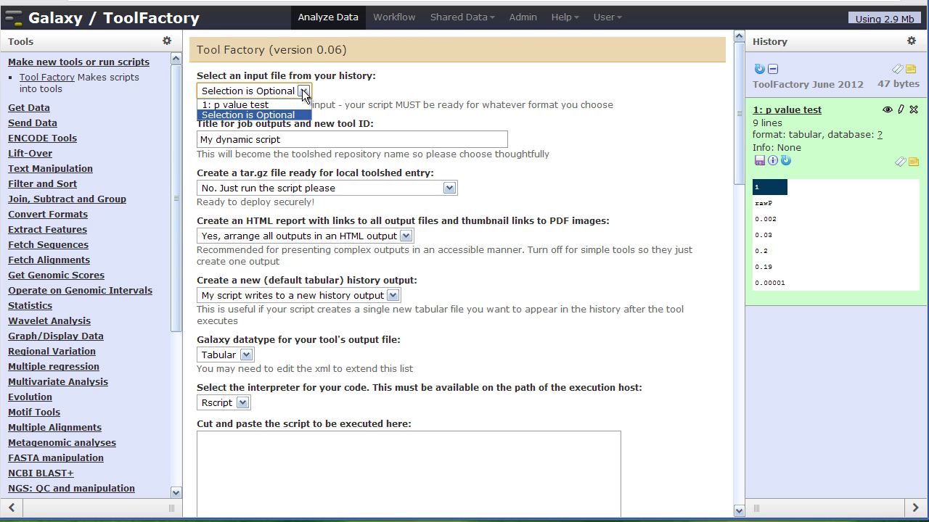
pyautogui.click(256, 106)
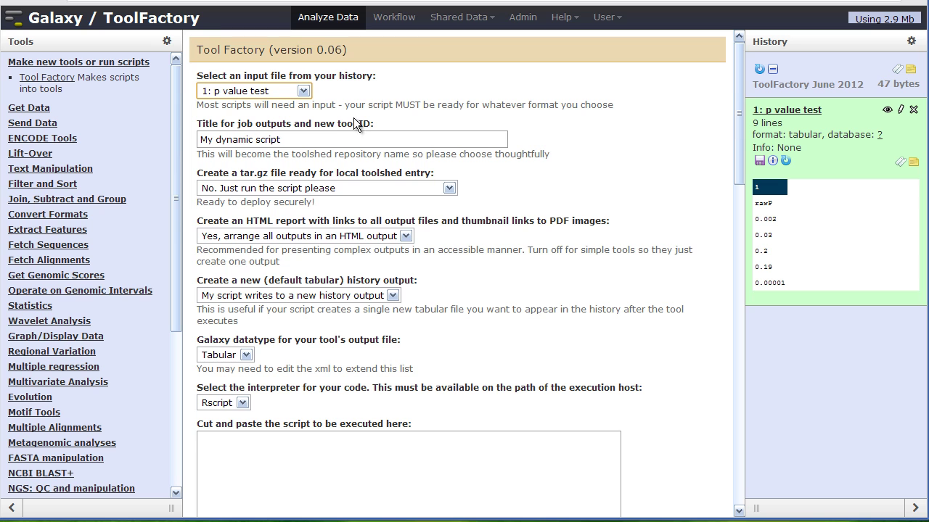
# Step: Title the new tool "p value adjuster" and choose to generate a Galaxy ToolShed compatible toolshed.gz
pyautogui.tripleClick(312, 139)
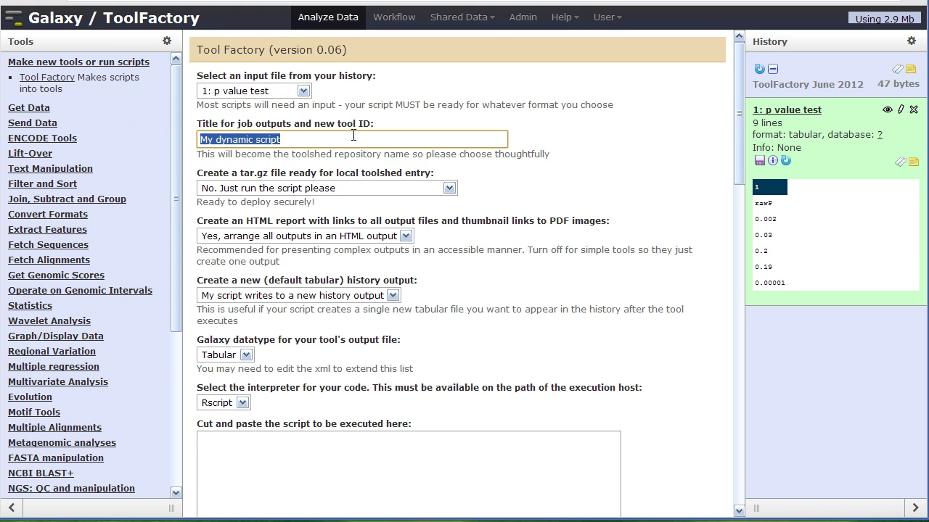
pyautogui.write('p')
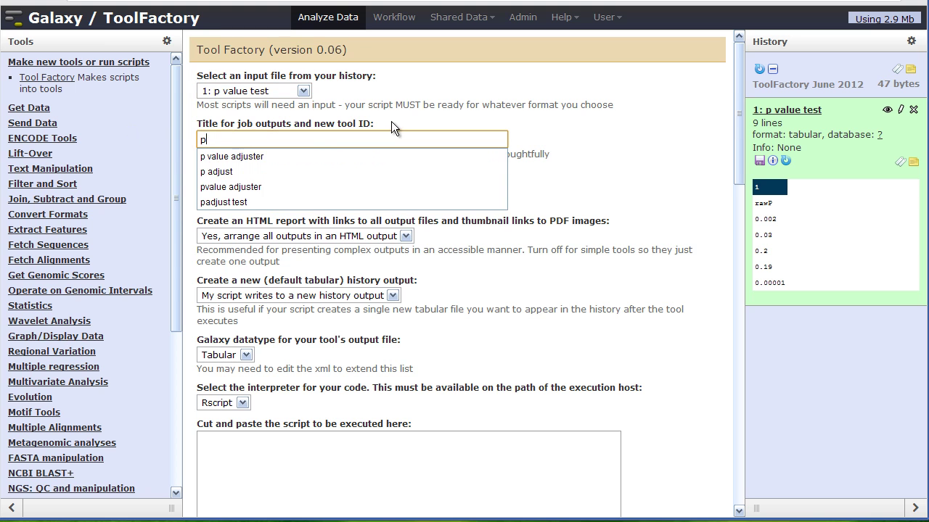
pyautogui.click(255, 156)
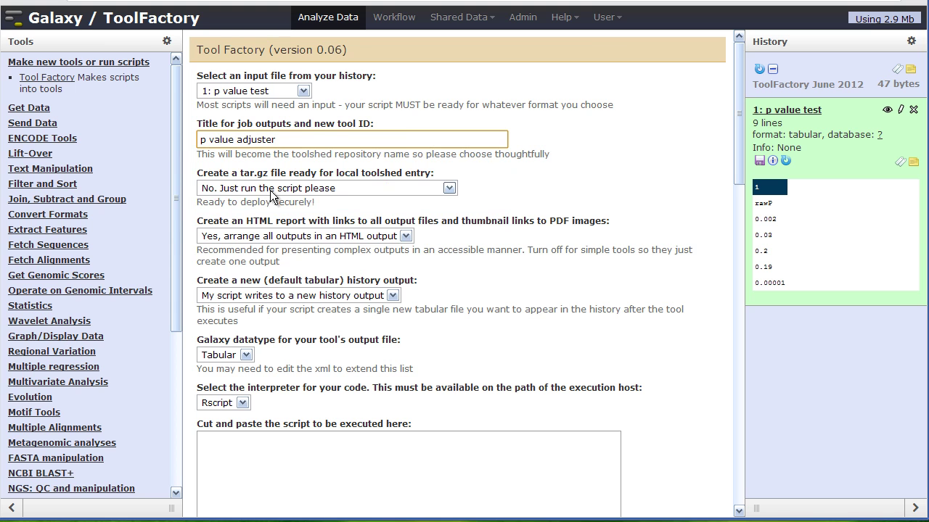
pyautogui.click(323, 189)
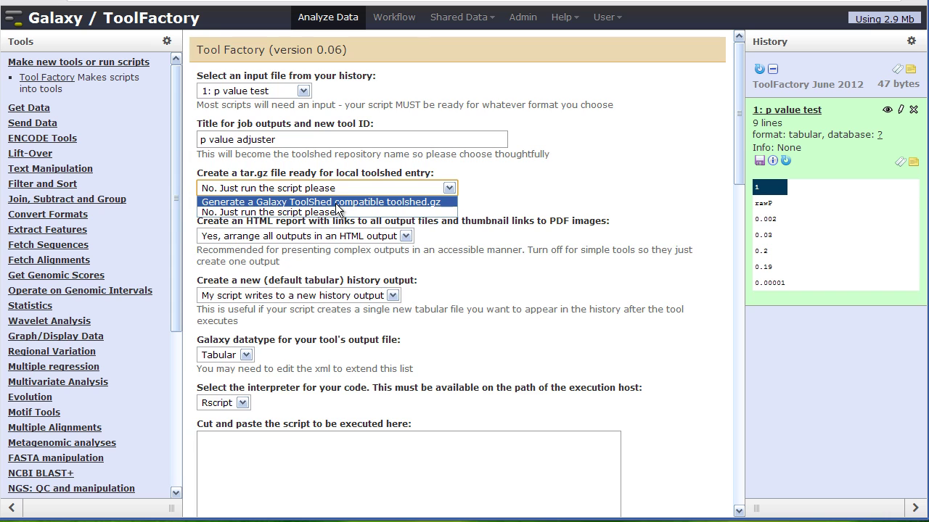
pyautogui.click(336, 203)
# Step: Set the tool description to "for FDR control" and add "Does a BH p value adjustment for FDR control" to the help text
pyautogui.click(226, 236)
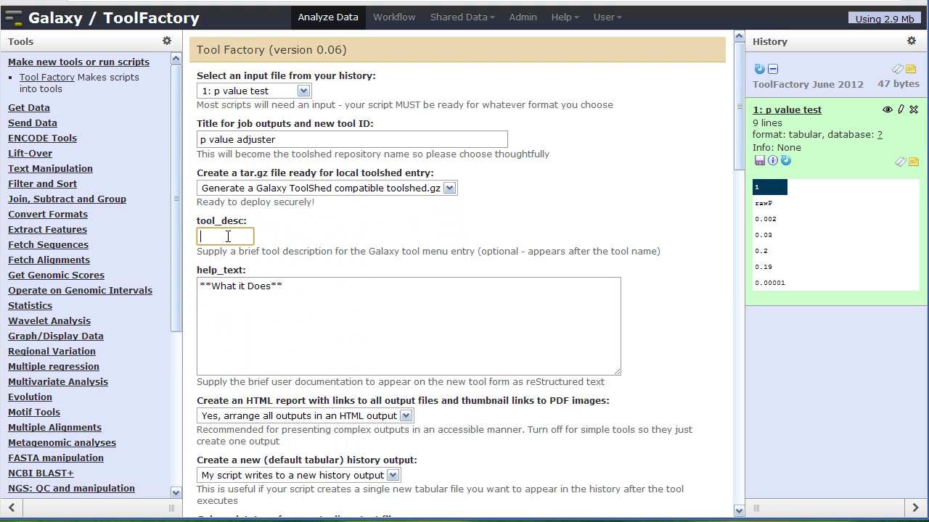
pyautogui.write('for F')
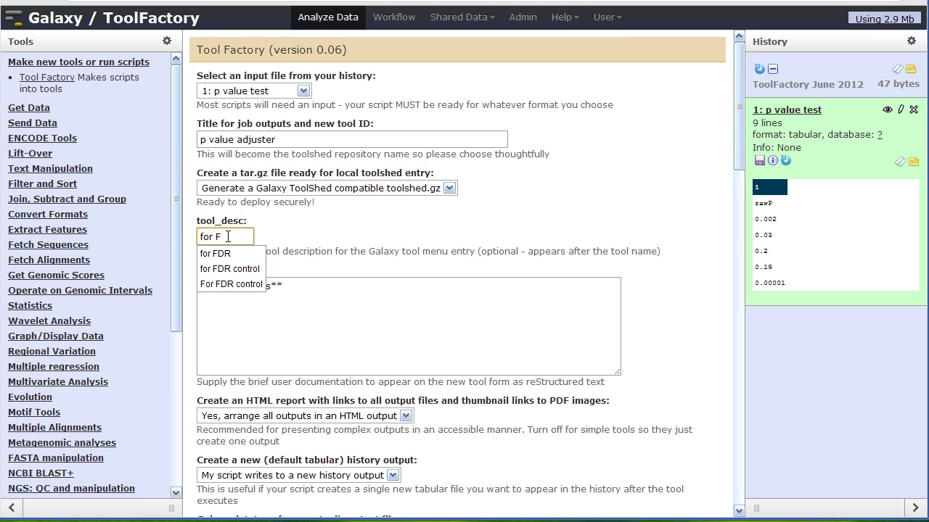
pyautogui.click(247, 269)
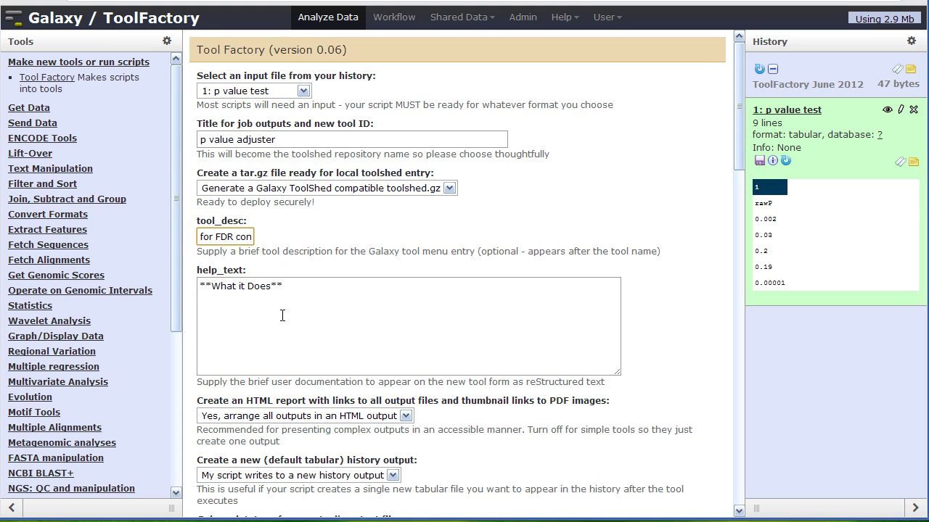
pyautogui.click(273, 297)
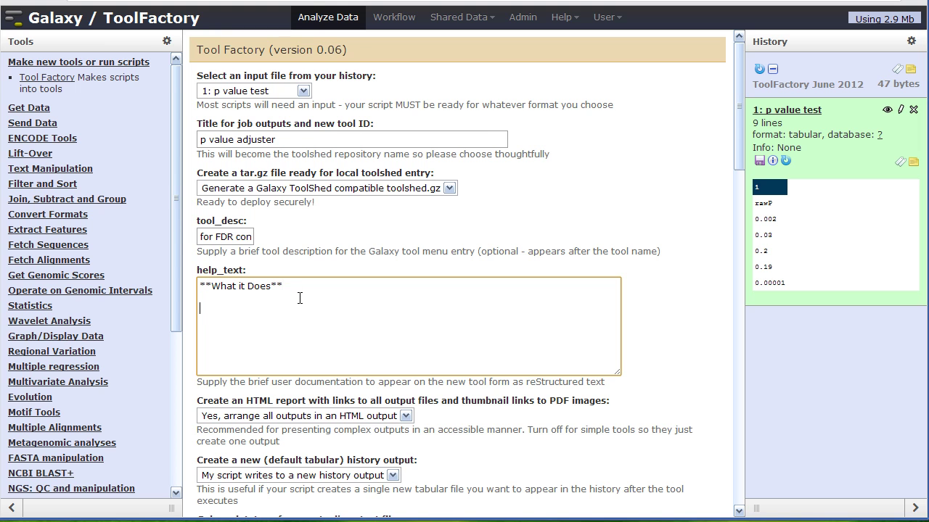
pyautogui.write('Does a BH p value adjustment for FD')
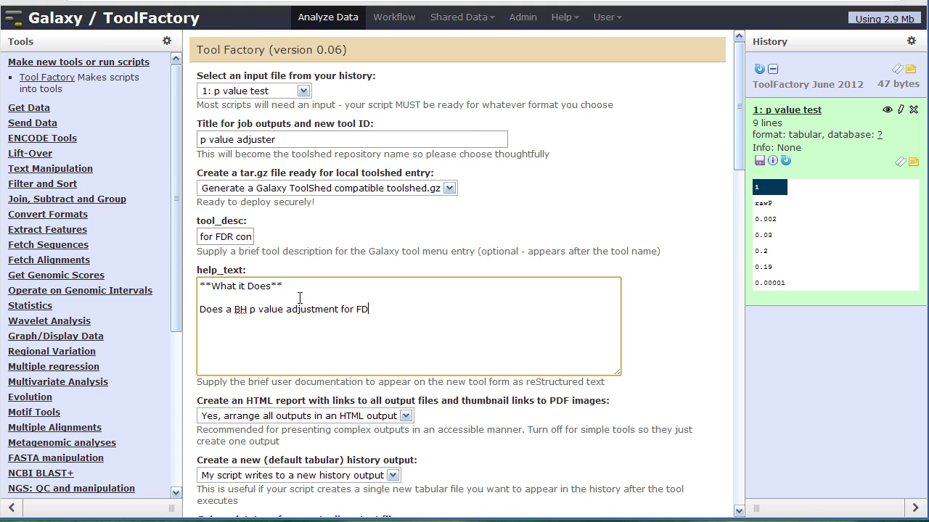
pyautogui.write('R control')
# Step: Set the HTML report option to "No, no HTML output file thanks"
pyautogui.click(405, 415)
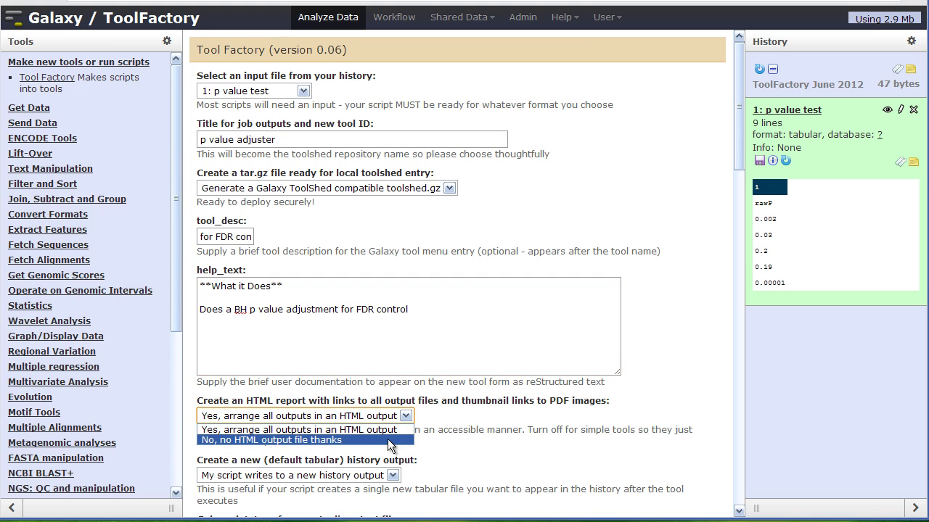
pyautogui.click(393, 441)
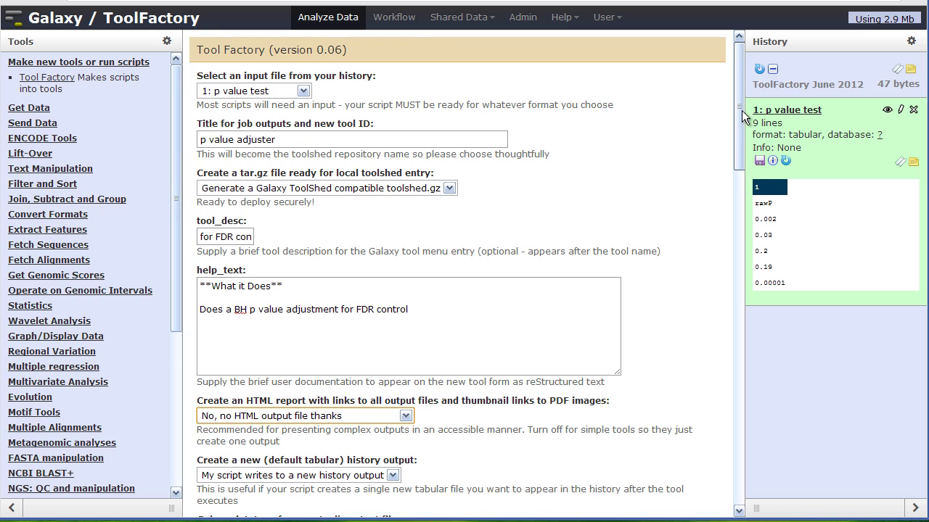
# Step: Paste the copied R script as the code to be executed, end it with a line break, and execute the Tool Factory job
pyautogui.scroll(-3, 742, 128)
pyautogui.moveTo(740, 136); pyautogui.dragTo(743, 165)
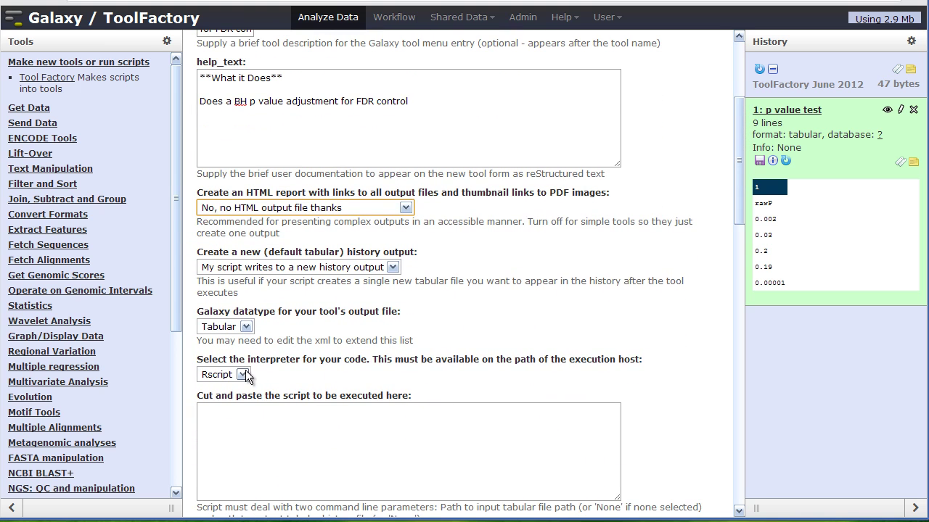
pyautogui.click(221, 418)
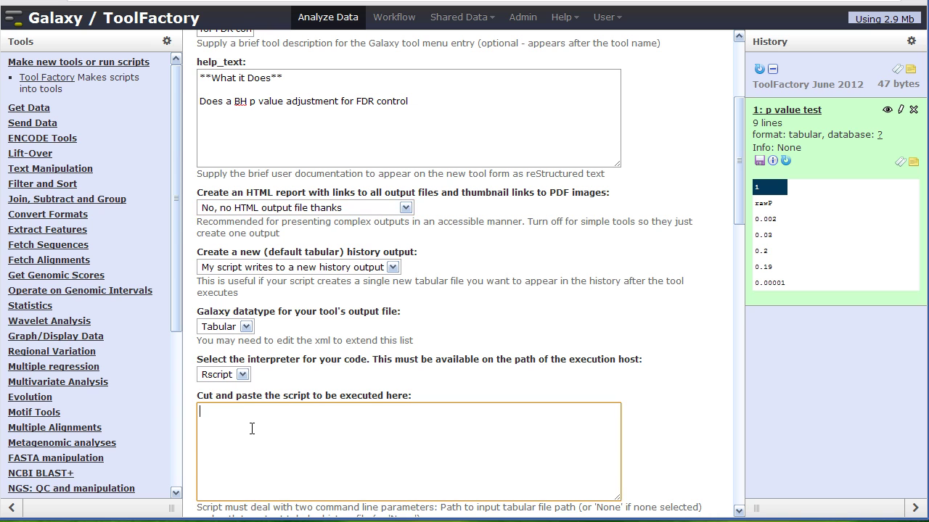
pyautogui.hotkey('ctrl', 'v')
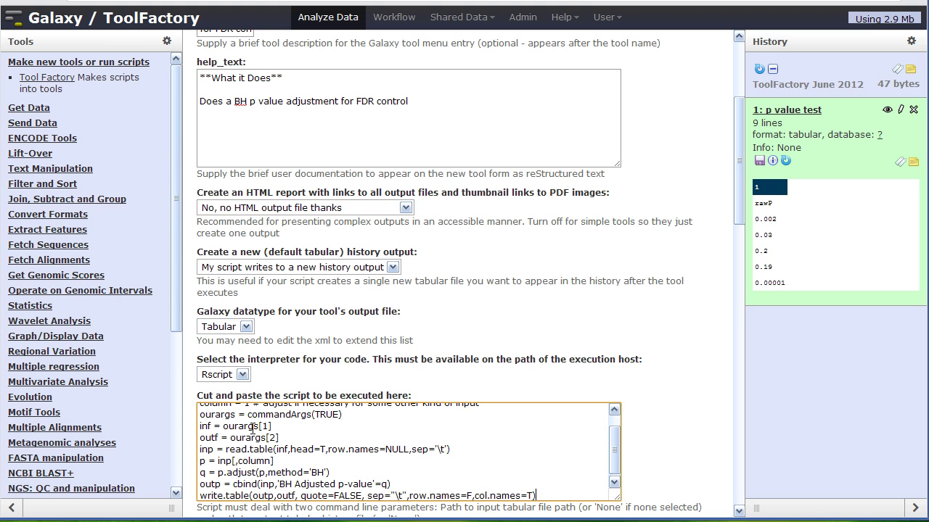
pyautogui.moveTo(613, 444)
pyautogui.mouseDown()
pyautogui.moveTo(615, 453)
pyautogui.moveTo(614, 431)
pyautogui.moveTo(613, 447)
pyautogui.mouseUp()
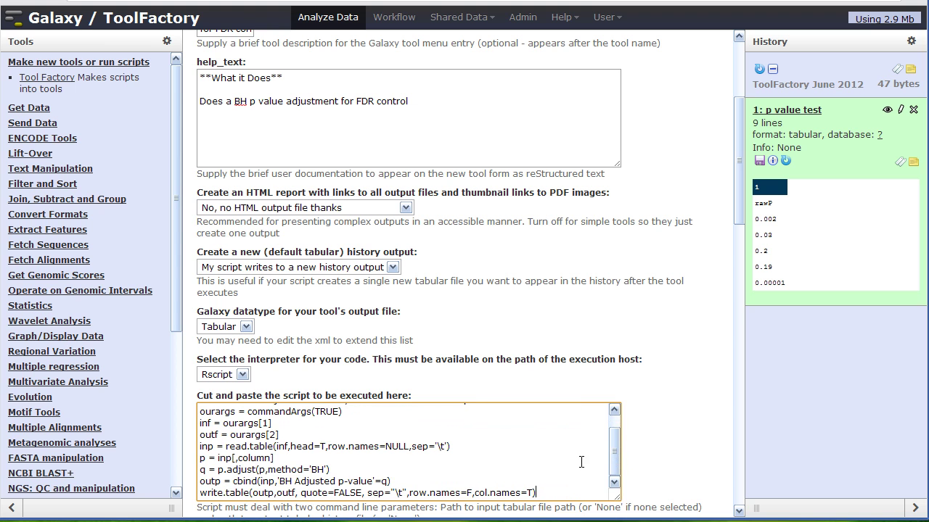
pyautogui.press('Return')
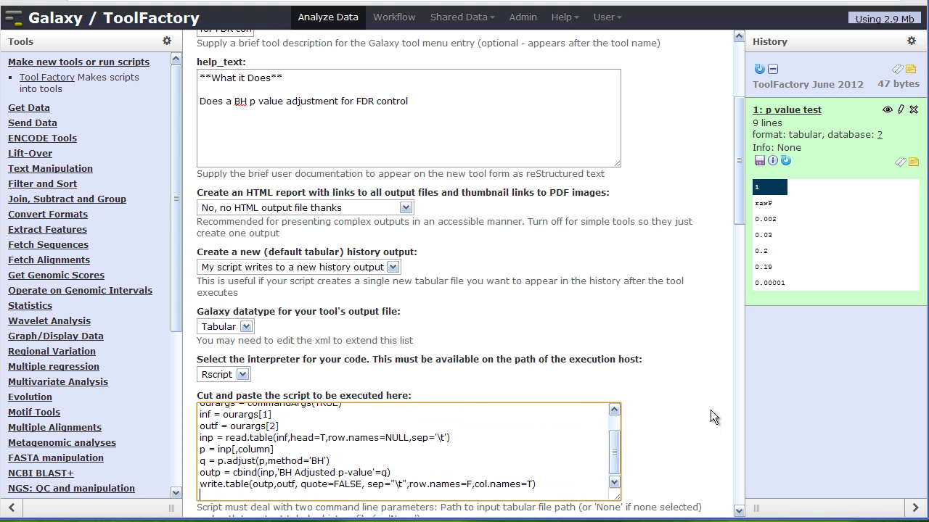
pyautogui.scroll(-5, 740, 158)
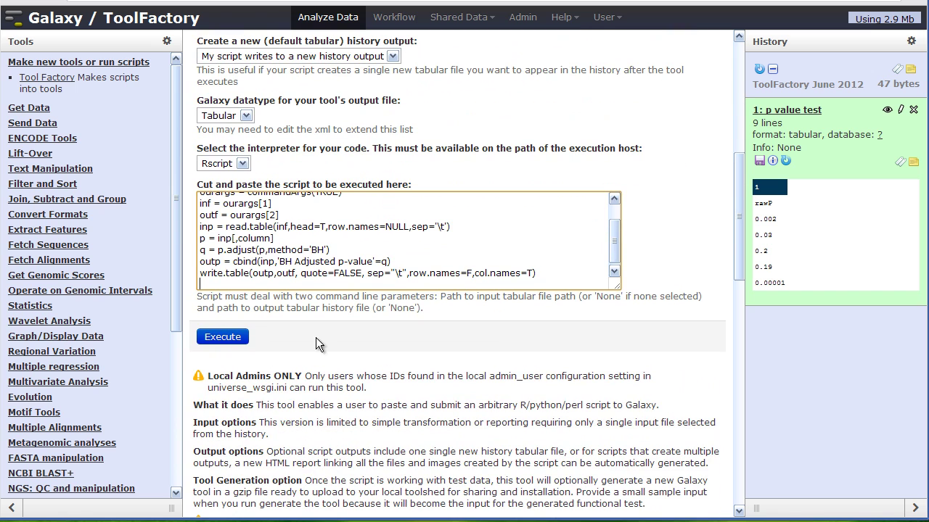
pyautogui.click(216, 338)
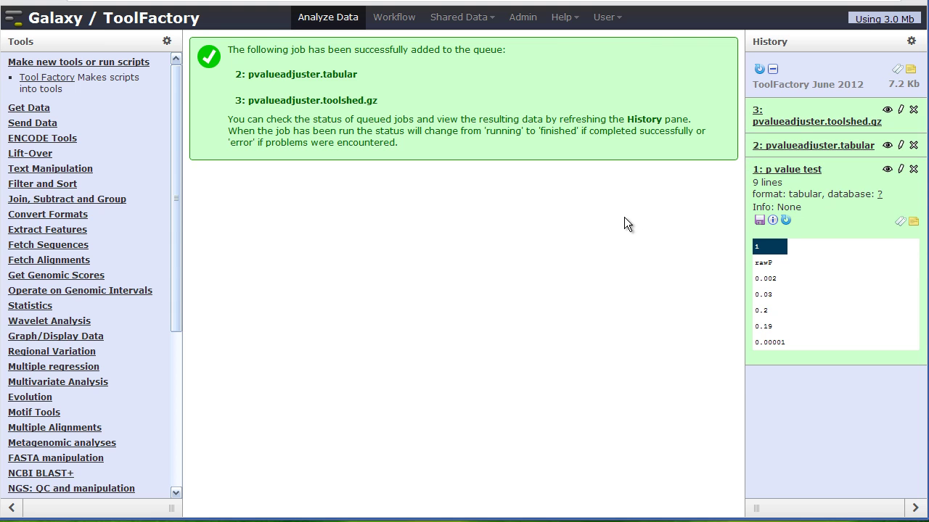
# Step: Examine the full contents of the pvalueadjuster.tabular output, then collapse its history entry
pyautogui.click(845, 148)
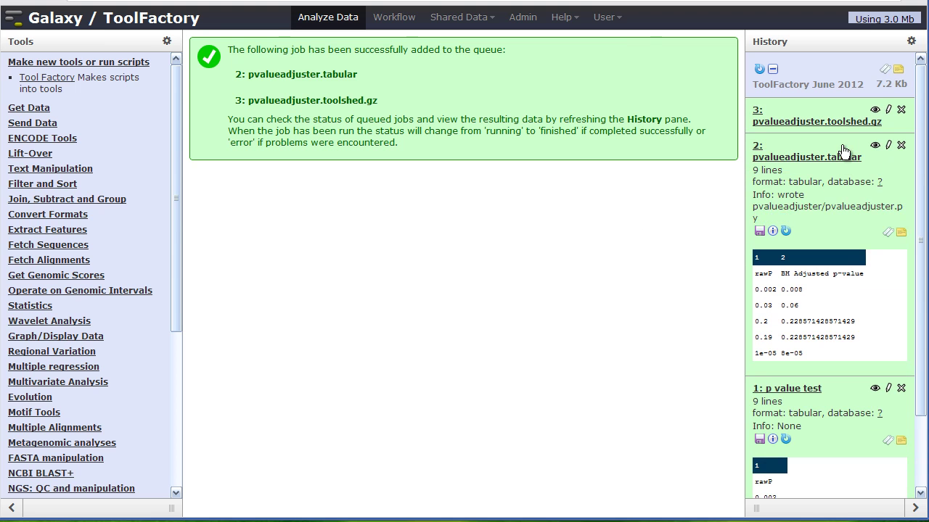
pyautogui.click(875, 146)
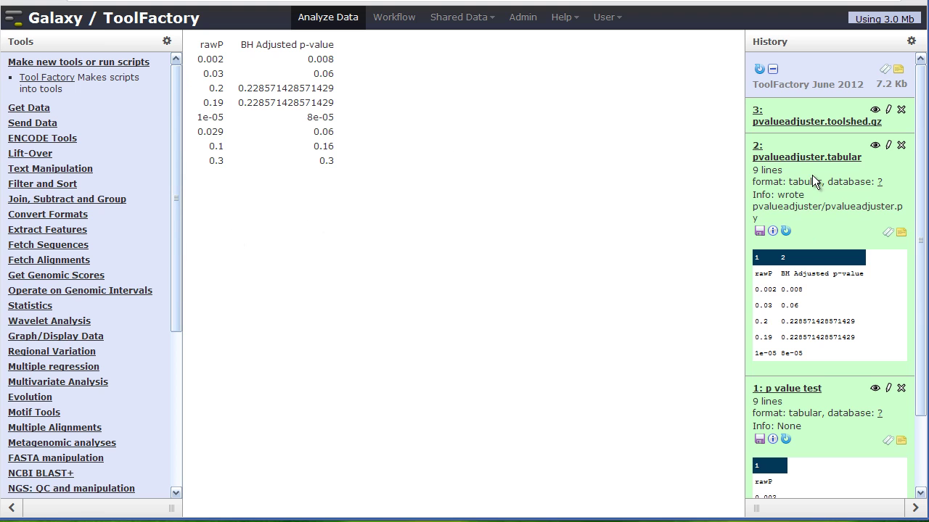
pyautogui.click(804, 156)
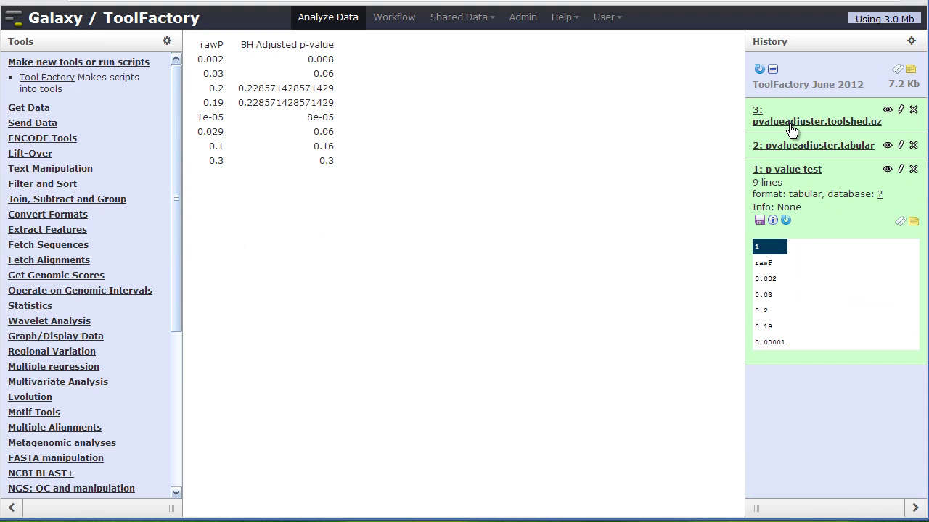
# Step: Expand the pvalueadjuster.toolshed.gz output and copy the link address of its download
pyautogui.click(791, 123)
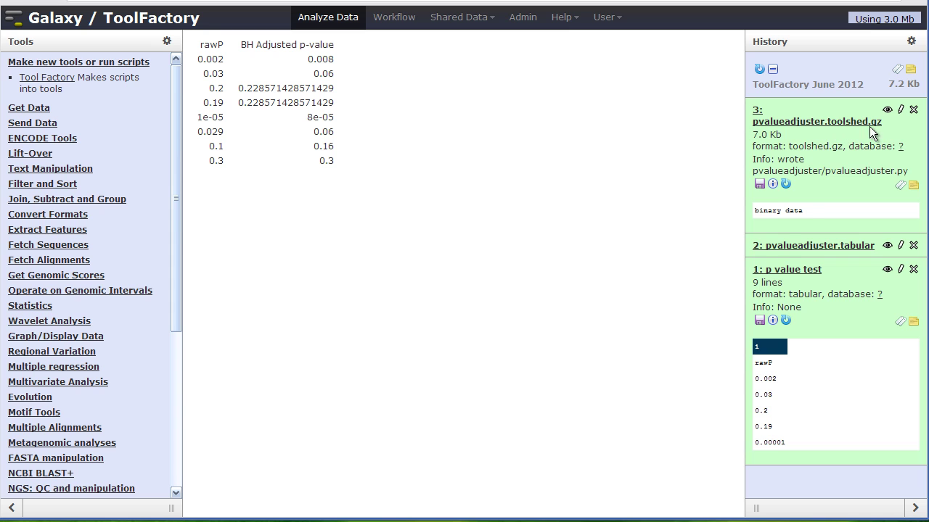
pyautogui.rightClick(758, 185)
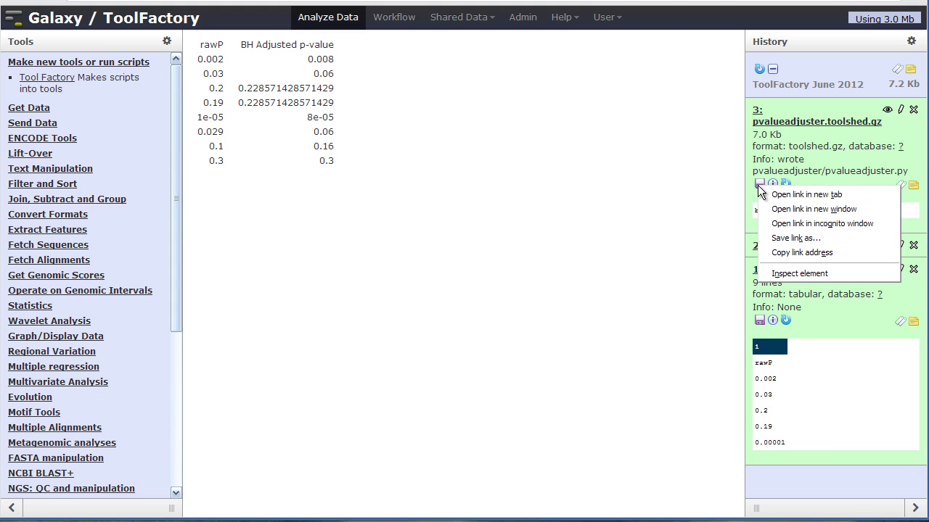
pyautogui.click(789, 253)
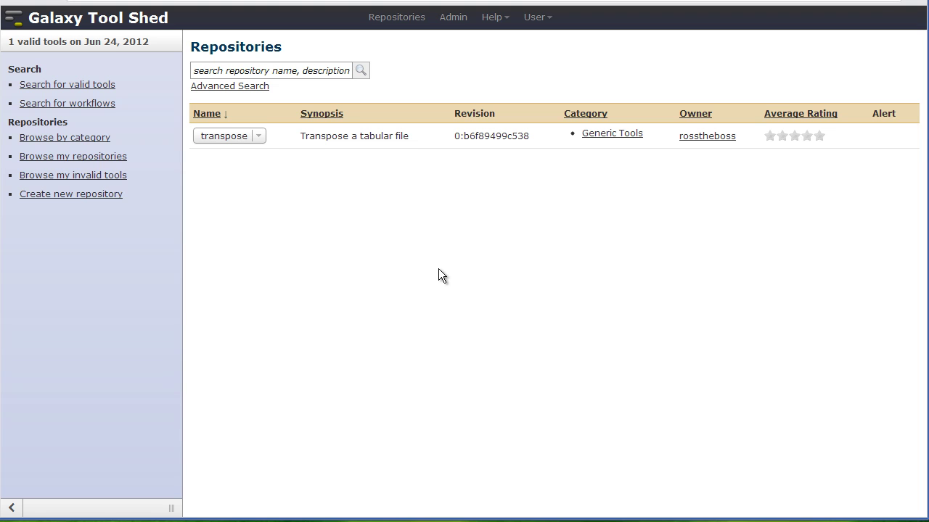
# Step: Create a new Tool Shed repository named pvalueadjuster with the synopsis "Adjust p values" in the Generic Tools category
pyautogui.click(60, 196)
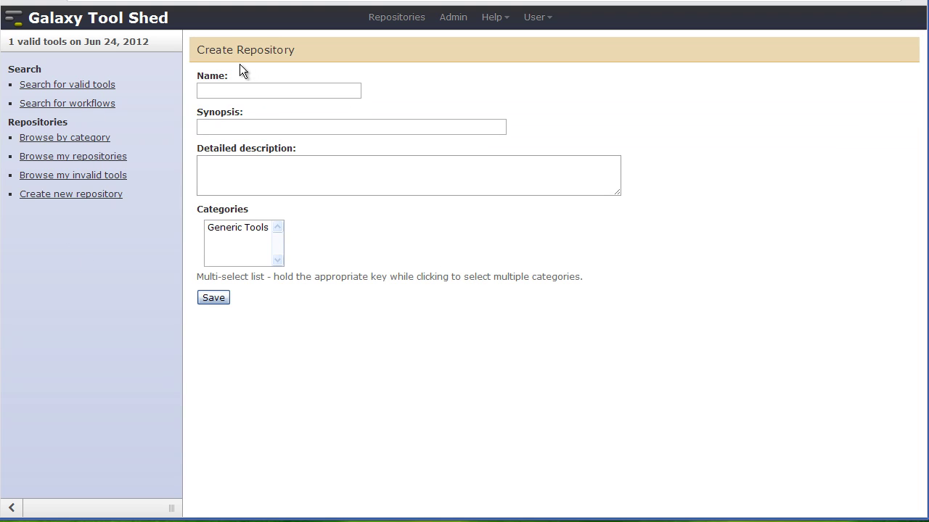
pyautogui.click(226, 92)
pyautogui.write('pvalue')
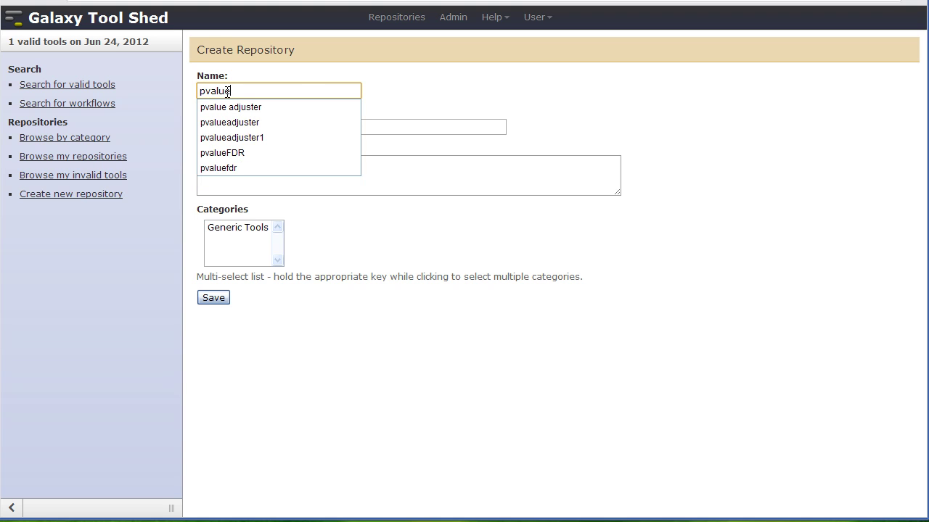
pyautogui.click(231, 122)
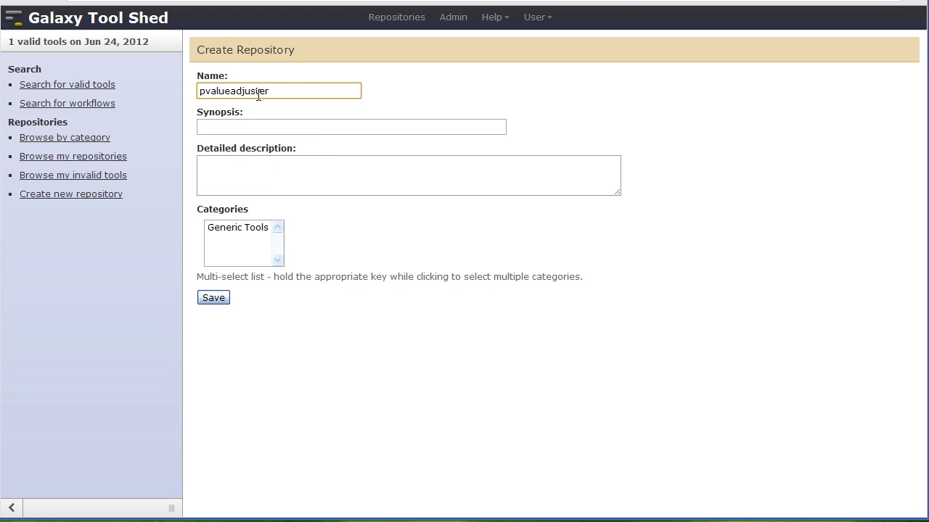
pyautogui.click(219, 127)
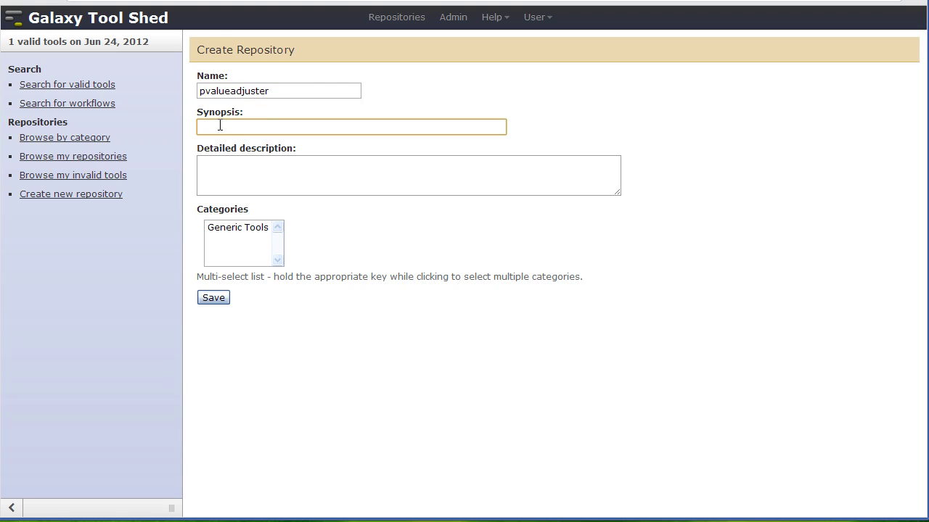
pyautogui.write('Adjust p values')
pyautogui.click(240, 228)
pyautogui.click(212, 298)
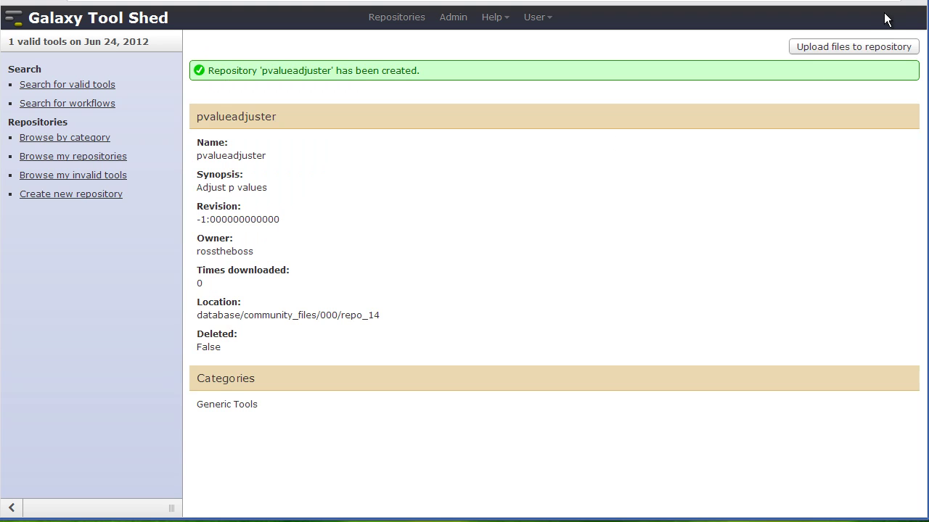
# Step: Upload the tool archive to the new repository from the copied download URL, and expand the pvalueadjuster folder in its contents
pyautogui.click(874, 49)
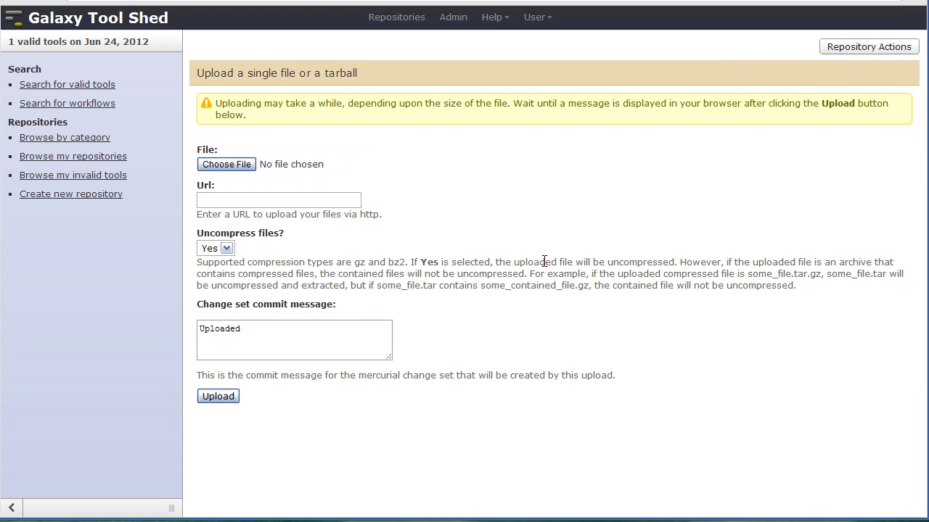
pyautogui.rightClick(205, 199)
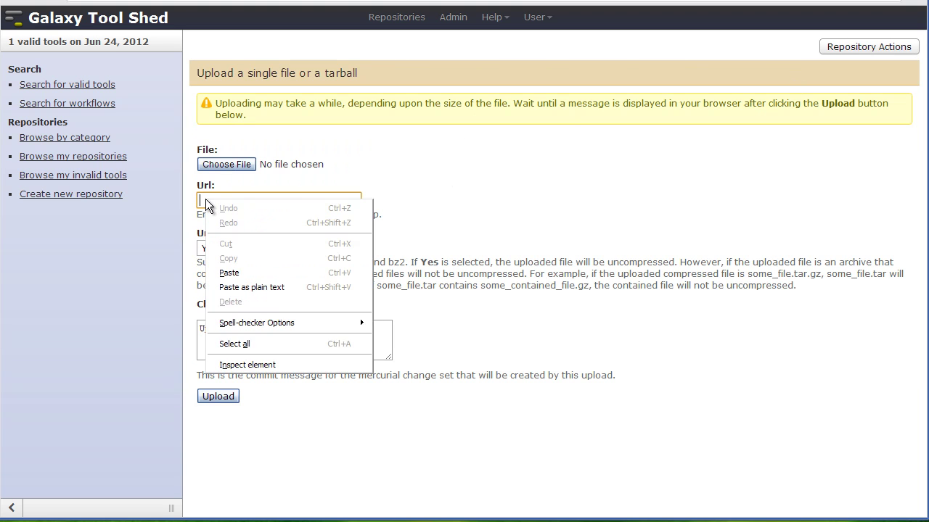
pyautogui.click(238, 275)
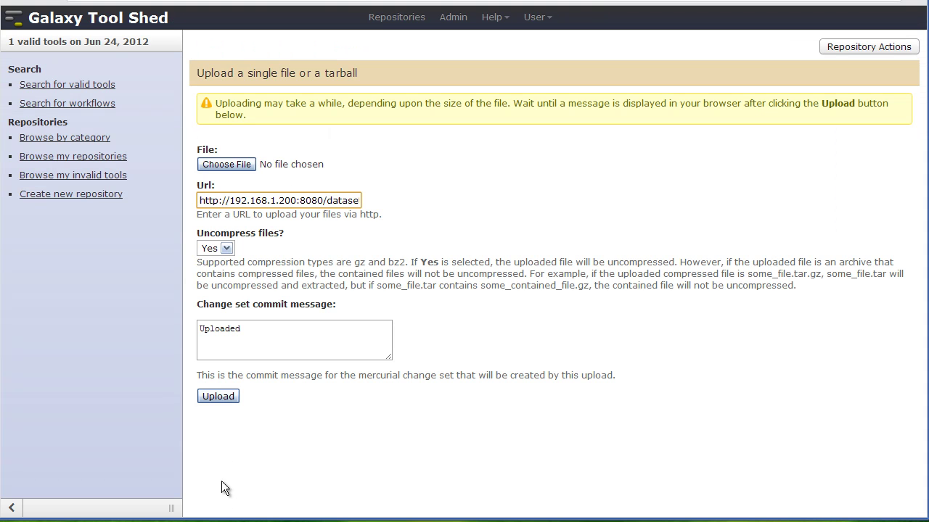
pyautogui.click(216, 396)
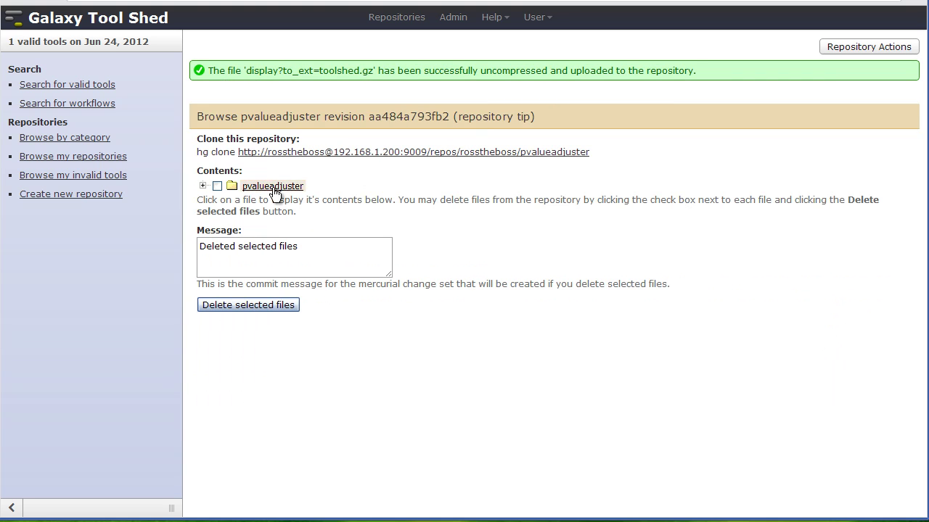
pyautogui.click(204, 187)
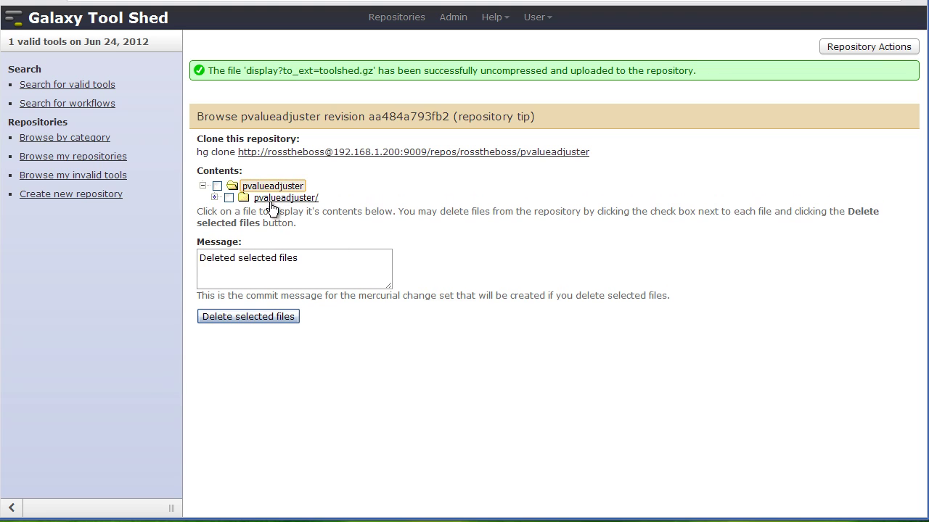
pyautogui.click(214, 198)
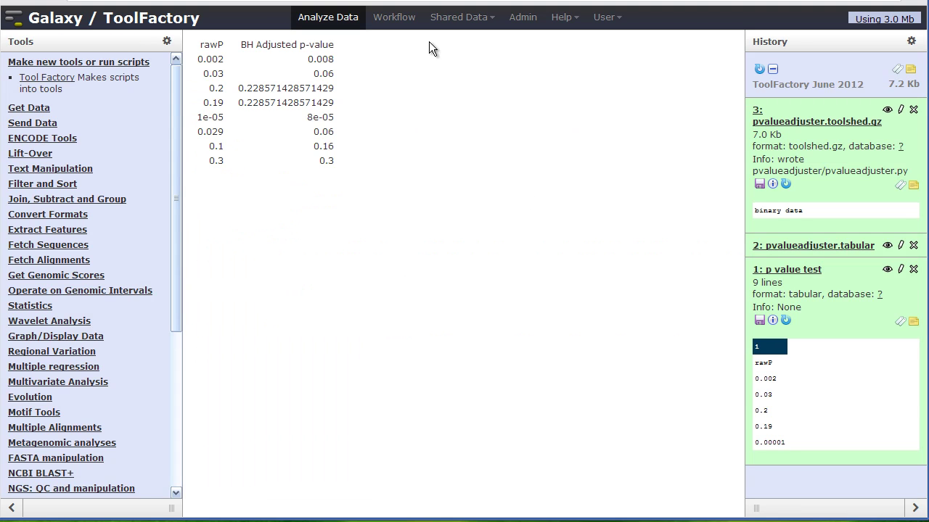
# Step: In Galaxy's administration, open the pvalueadjuster repository from the Local tool shed, preview its tool form, and return to the repository page
pyautogui.click(524, 18)
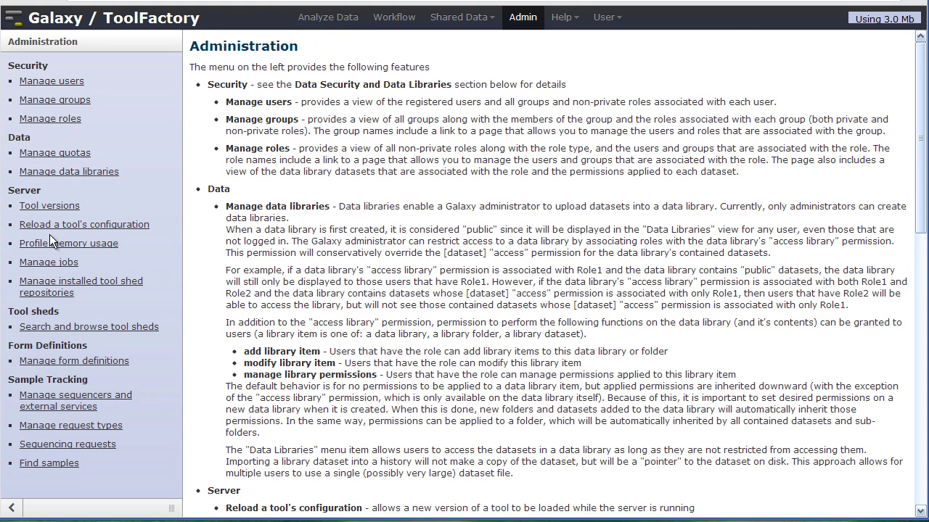
pyautogui.click(91, 327)
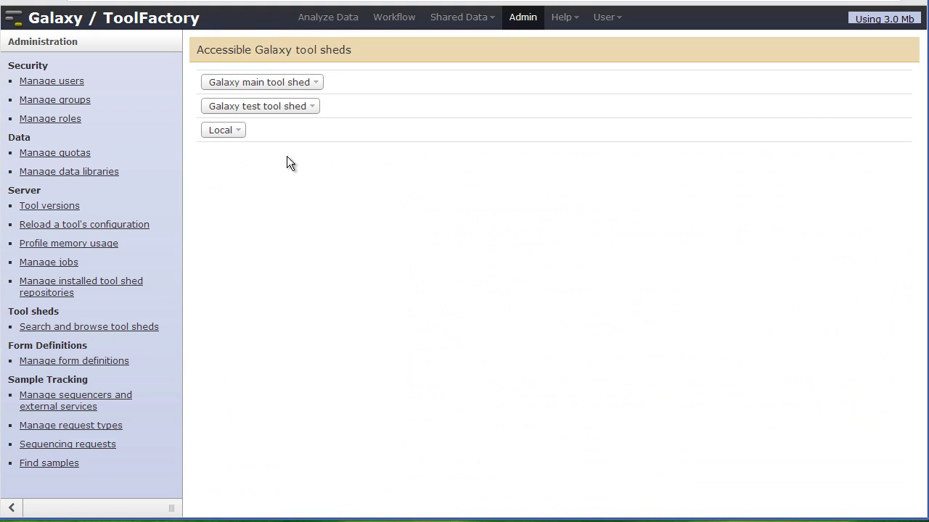
pyautogui.click(222, 132)
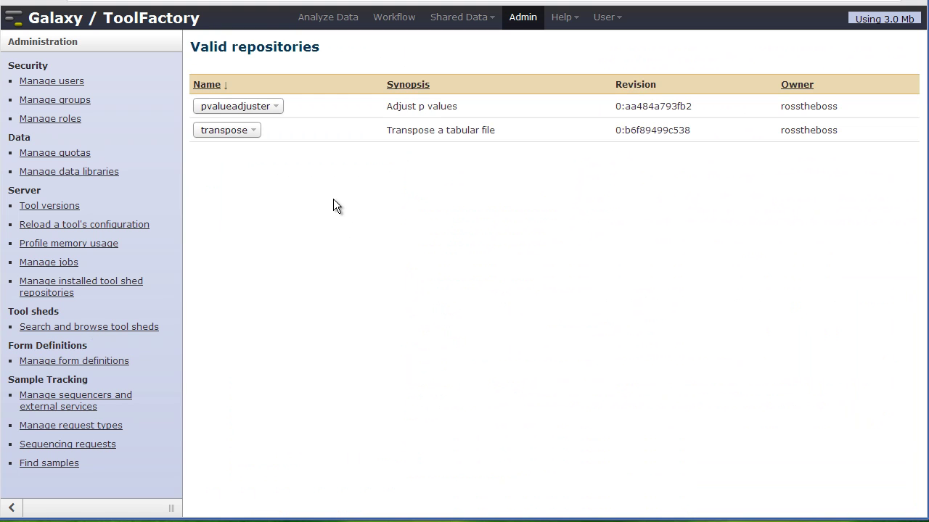
pyautogui.click(276, 110)
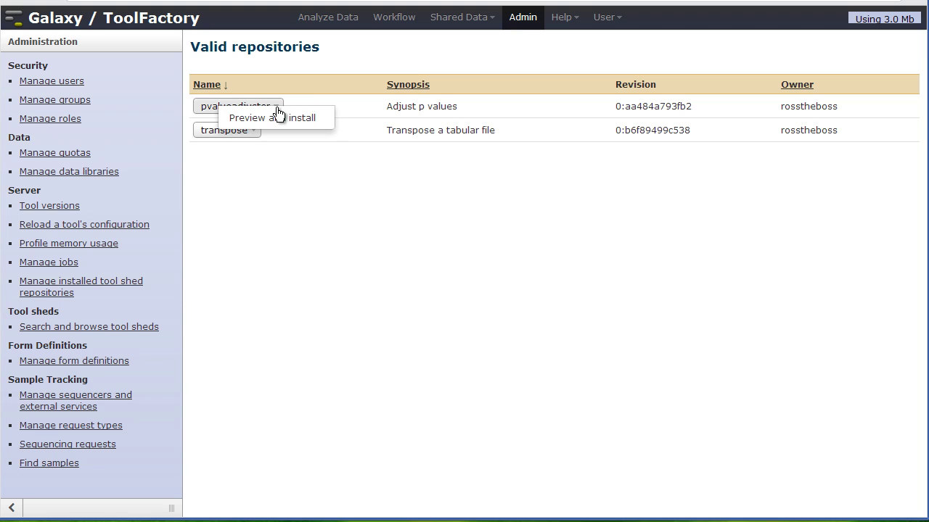
pyautogui.click(279, 116)
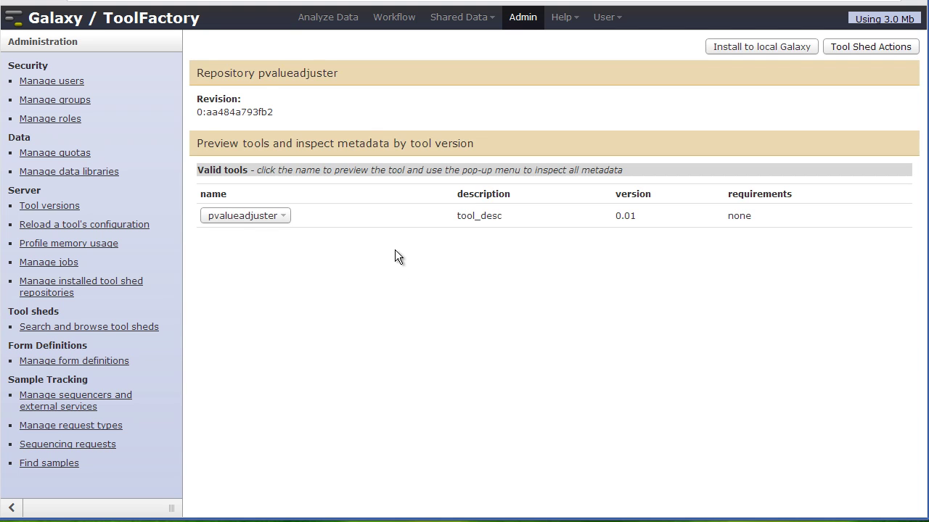
pyautogui.click(250, 217)
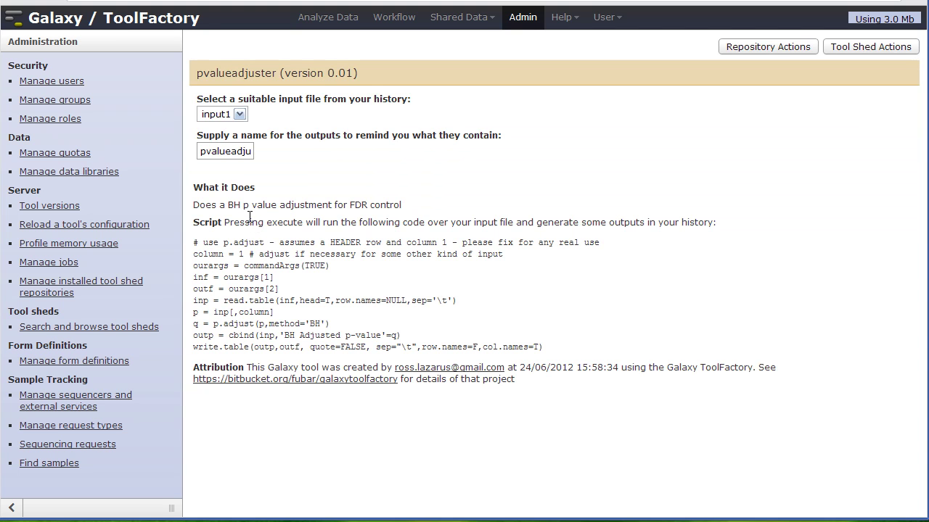
pyautogui.click(19, 1)
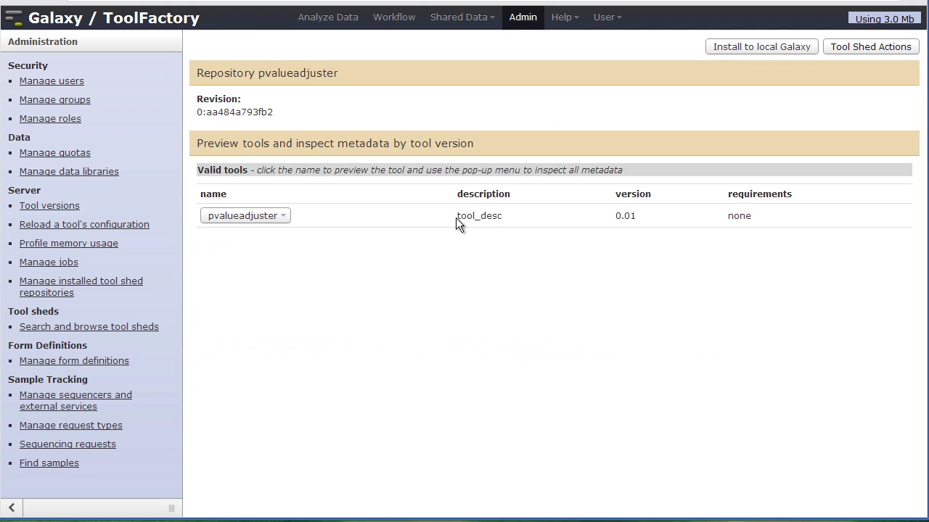
# Step: Install the pvalueadjuster repository to the local Galaxy in the existing "ToolFactory Generated tools" section
pyautogui.click(734, 49)
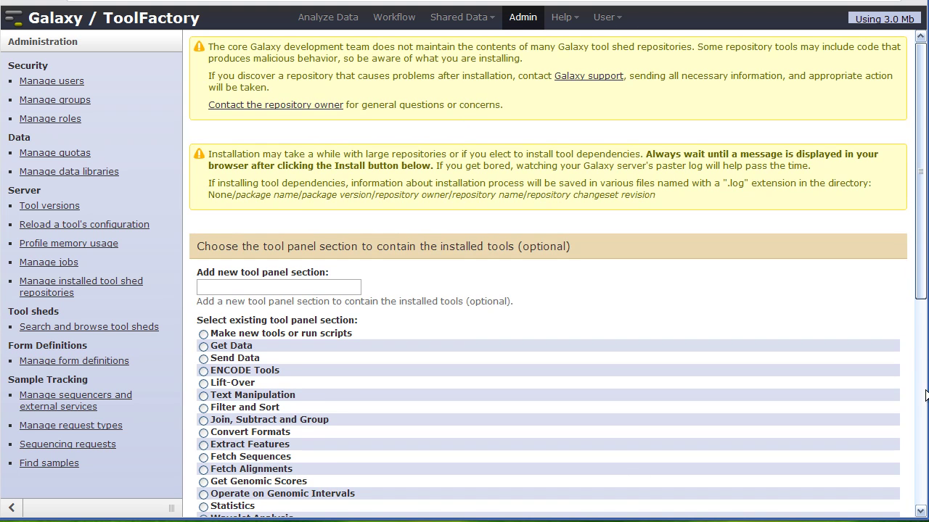
pyautogui.click(920, 460)
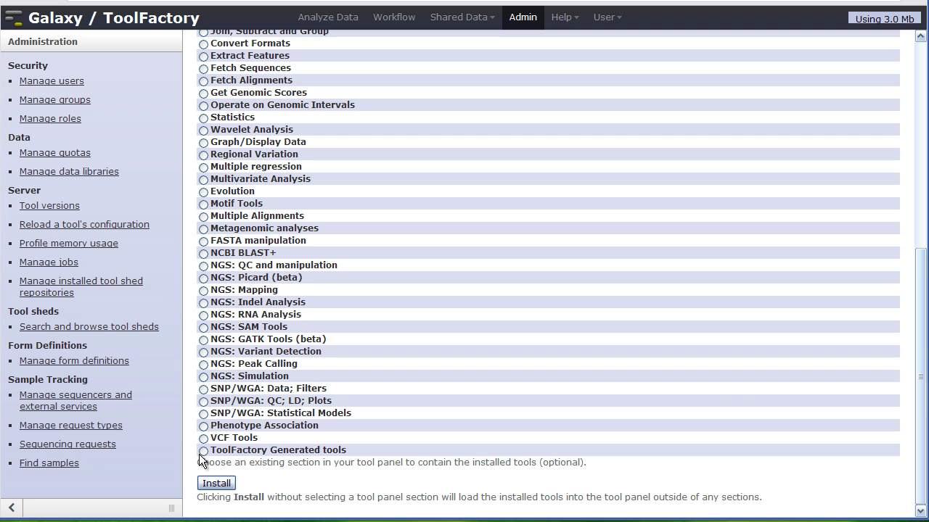
pyautogui.click(204, 451)
pyautogui.click(216, 485)
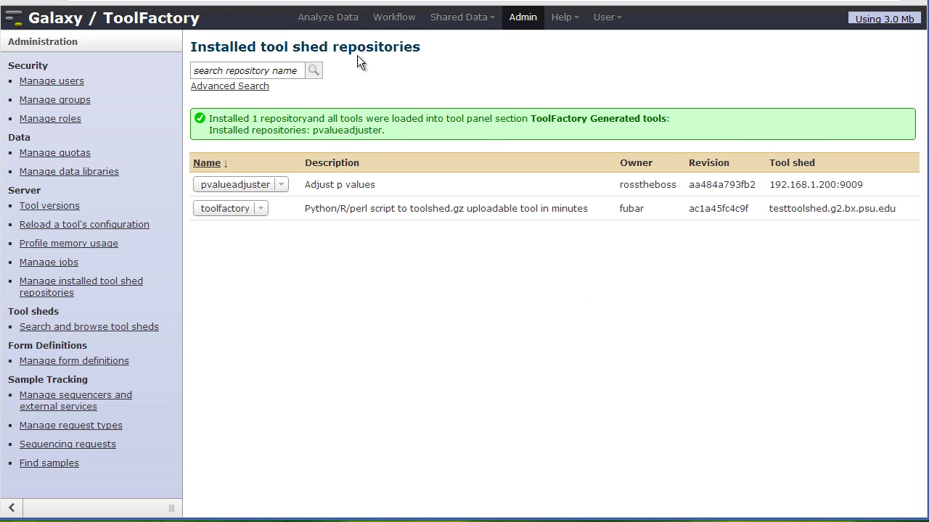
# Step: Open the installed pvalueadjuster tool for analysis from ToolFactory Generated tools and choose "1: p value test" as its input file
pyautogui.click(310, 26)
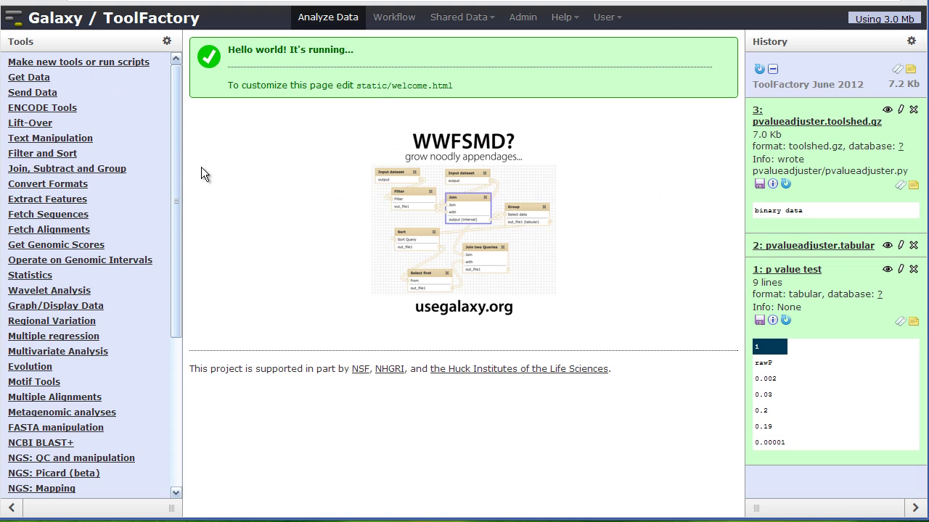
pyautogui.moveTo(174, 138); pyautogui.dragTo(185, 452)
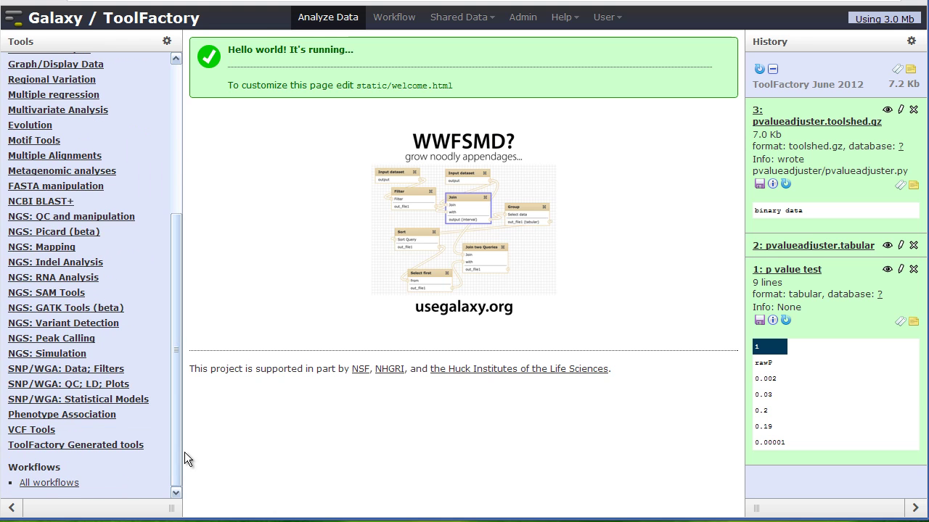
pyautogui.click(77, 445)
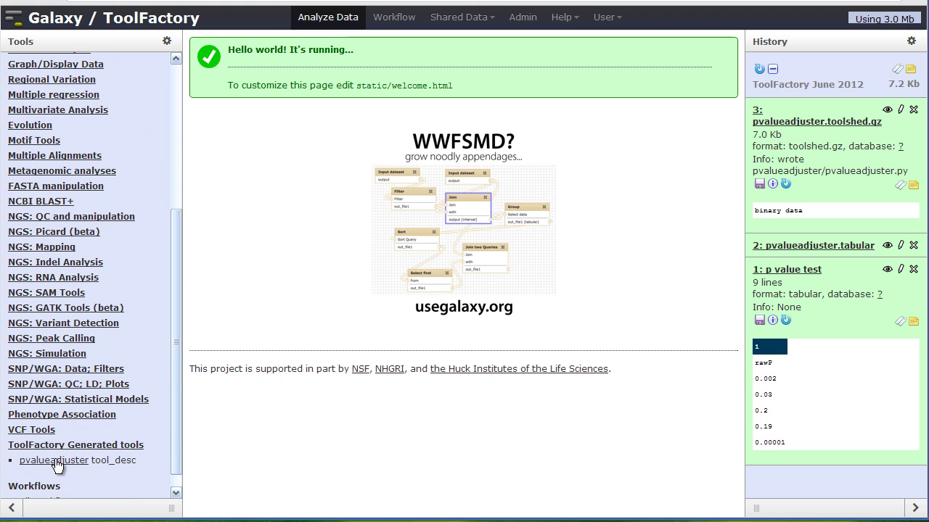
pyautogui.click(57, 462)
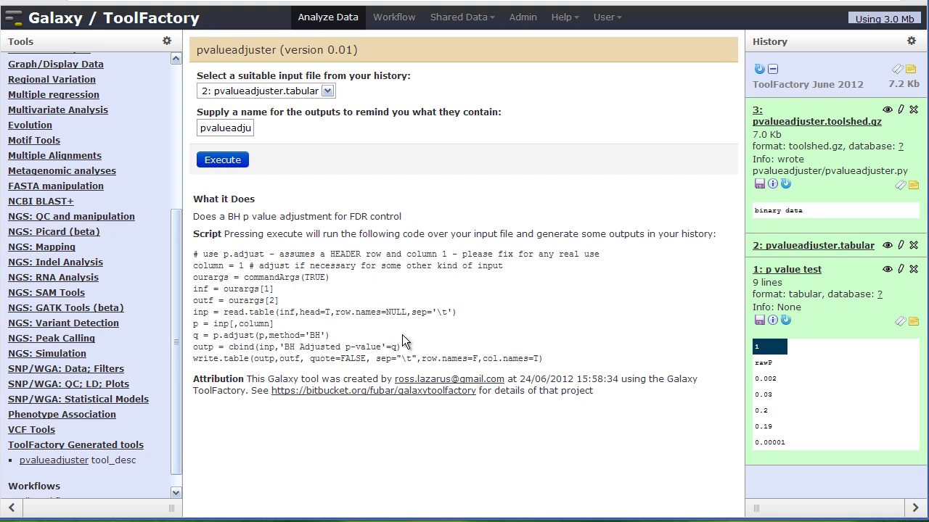
pyautogui.click(328, 91)
pyautogui.click(303, 106)
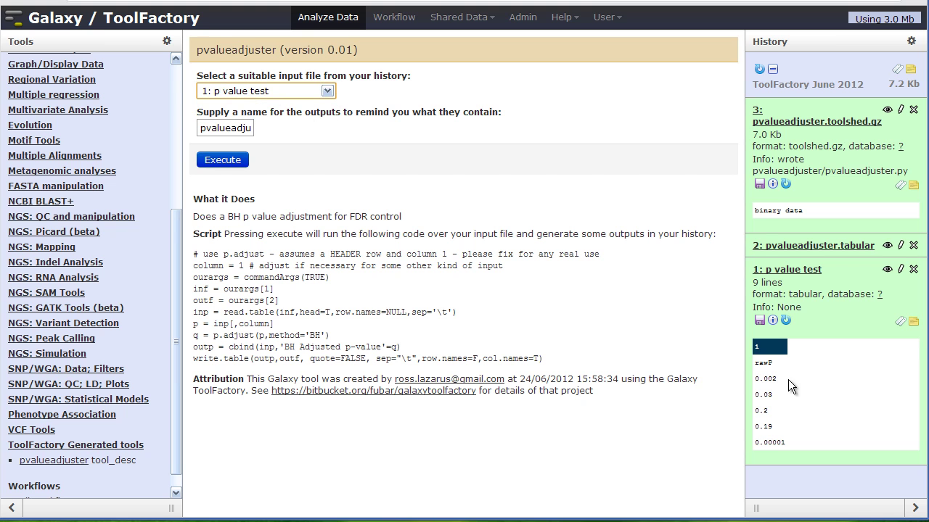
pyautogui.click(788, 274)
pyautogui.click(788, 277)
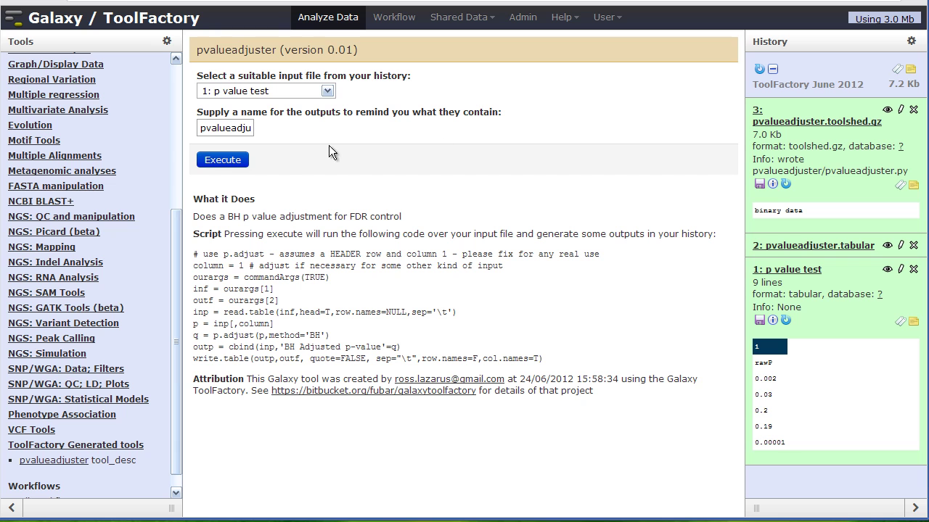
# Step: Name the pvalueadjuster outputs "test" and execute the tool
pyautogui.click(229, 128)
pyautogui.moveTo(251, 129); pyautogui.dragTo(183, 127)
pyautogui.write('ter')
pyautogui.write('test')
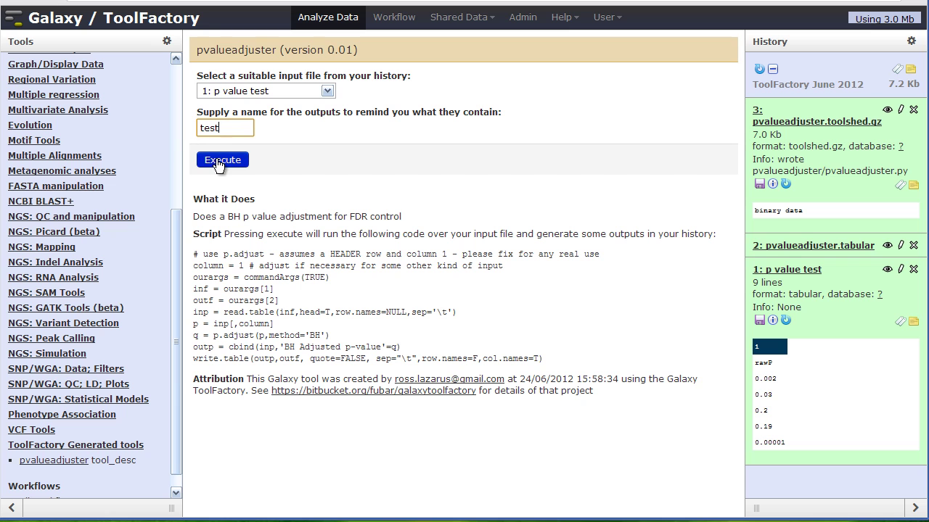
pyautogui.click(219, 161)
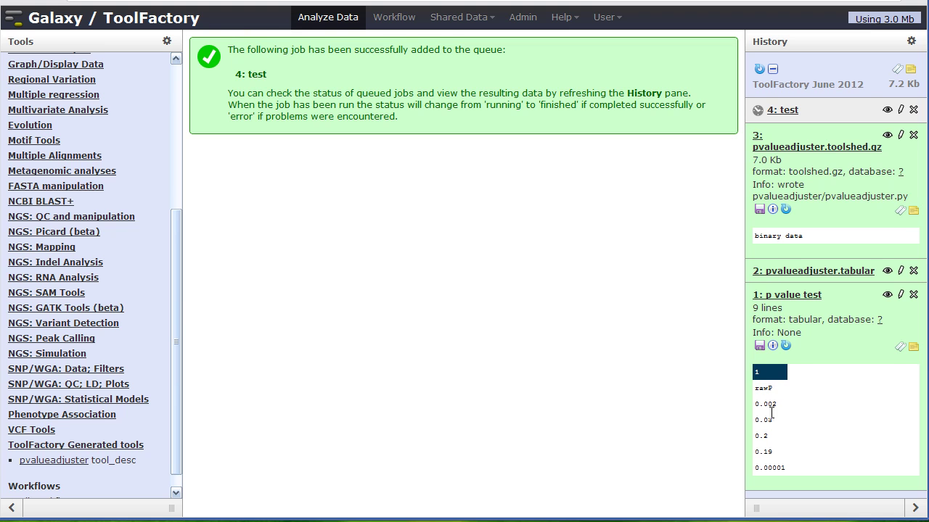
# Step: Expand the "test" output in the history and examine its full contents
pyautogui.click(769, 111)
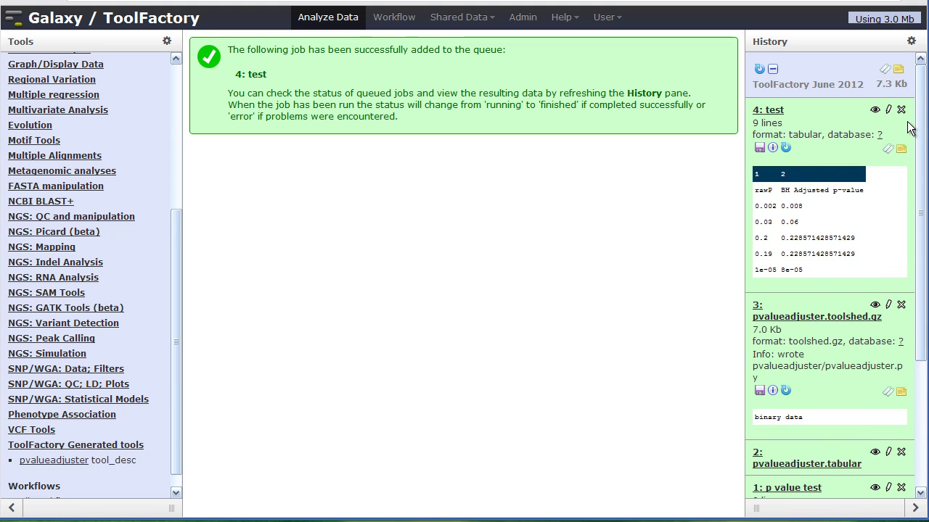
pyautogui.click(875, 111)
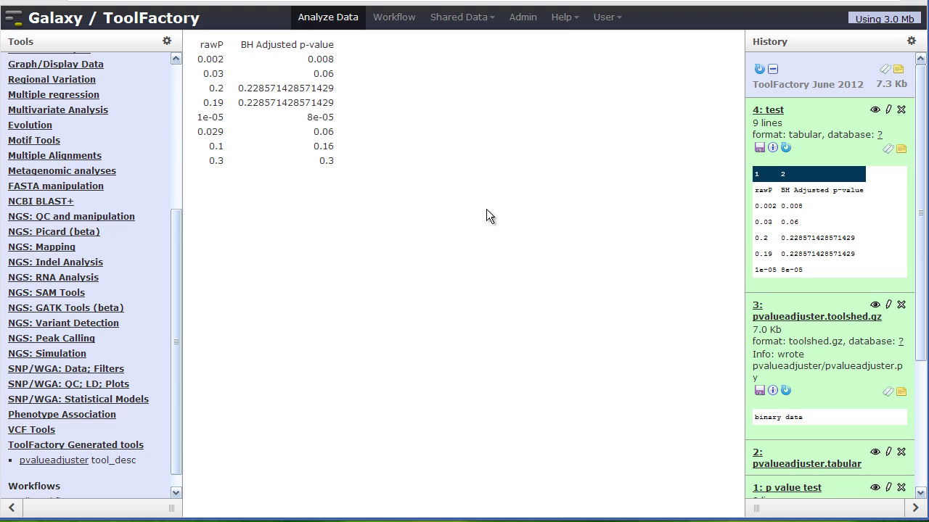
# Step: Switch to Notepad to review the original R script, then minimize its window
pyautogui.hotkey('alt', 'Tab')
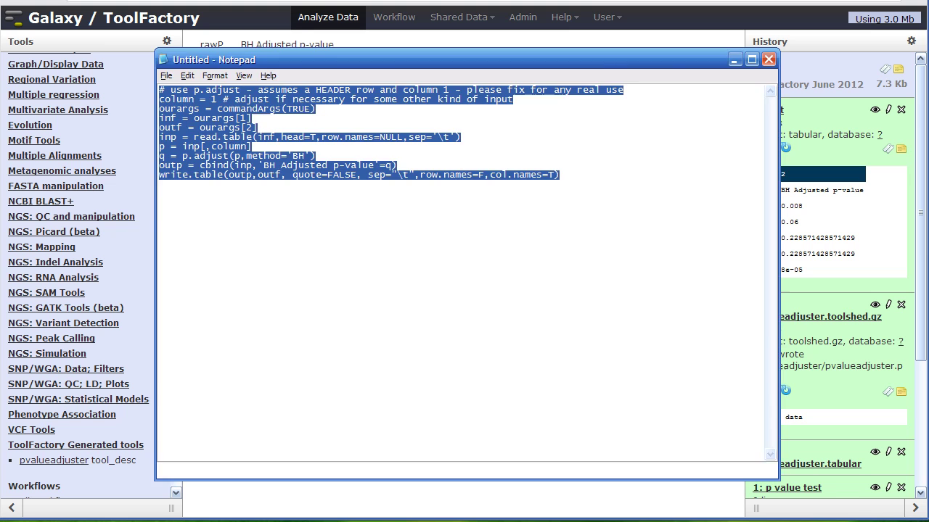
pyautogui.click(362, 286)
pyautogui.hotkey('shift', 'Left')
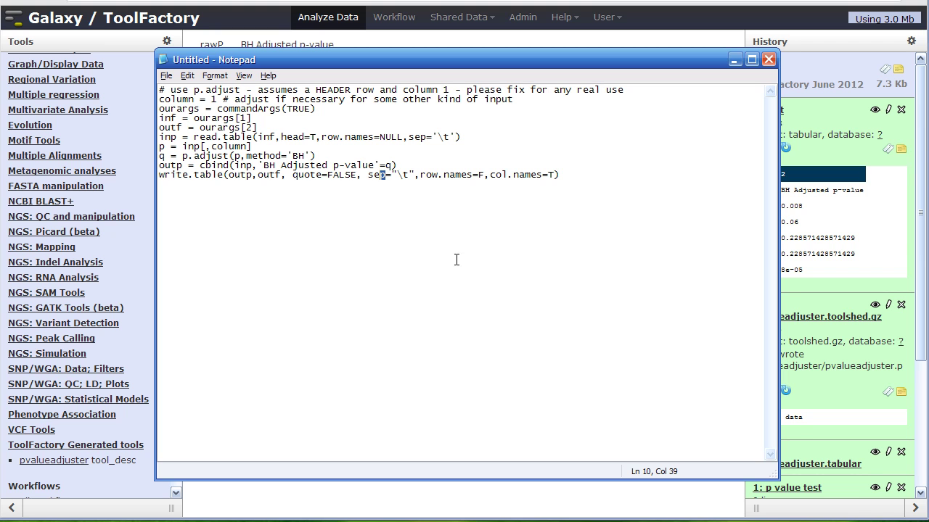
pyautogui.click(734, 60)
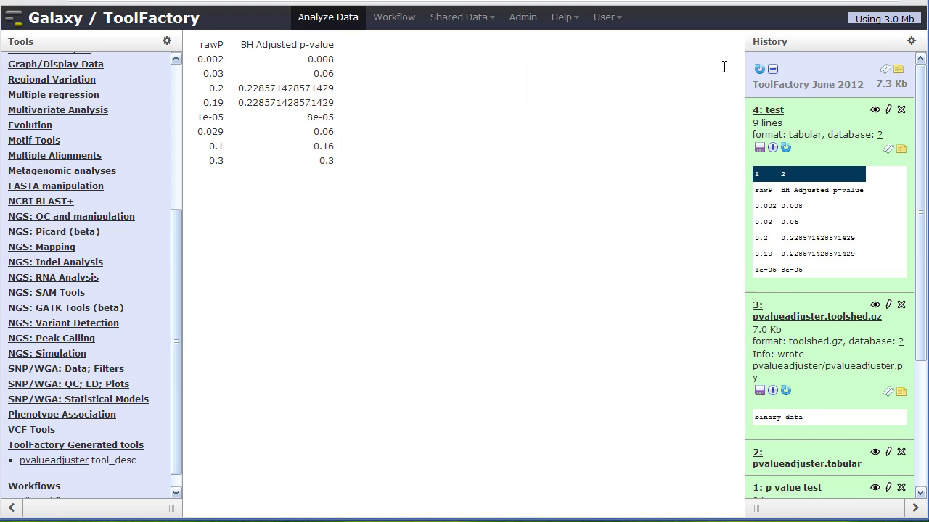